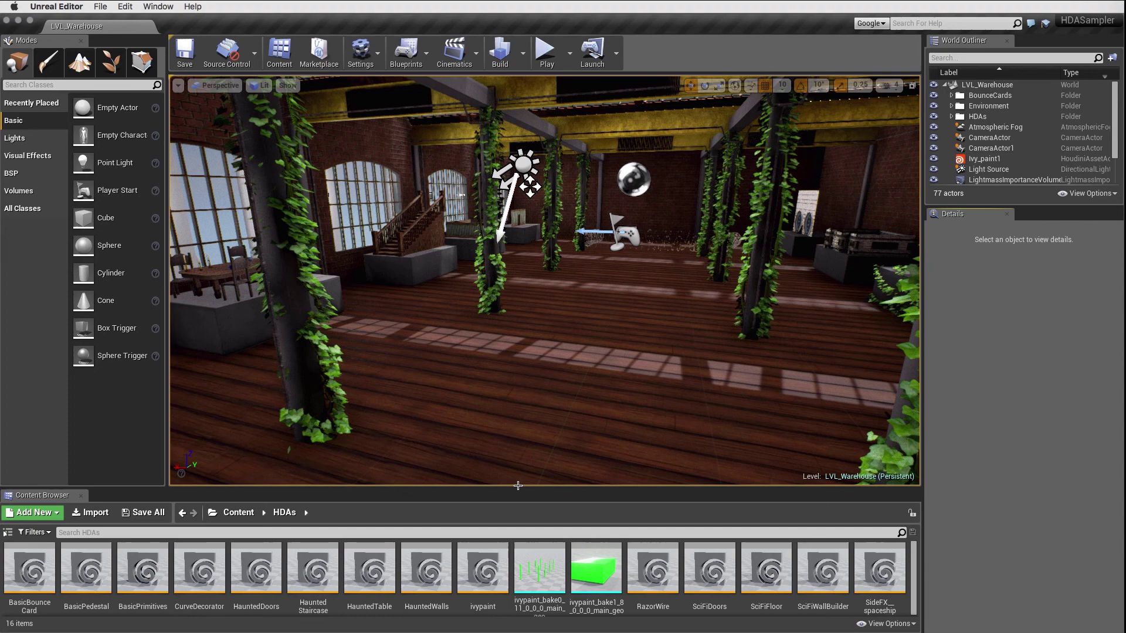
- Play the warehouse level in the viewport to look around the exhibits, and stop the play session
{"action": "left_click", "coordinate": [546, 57]}
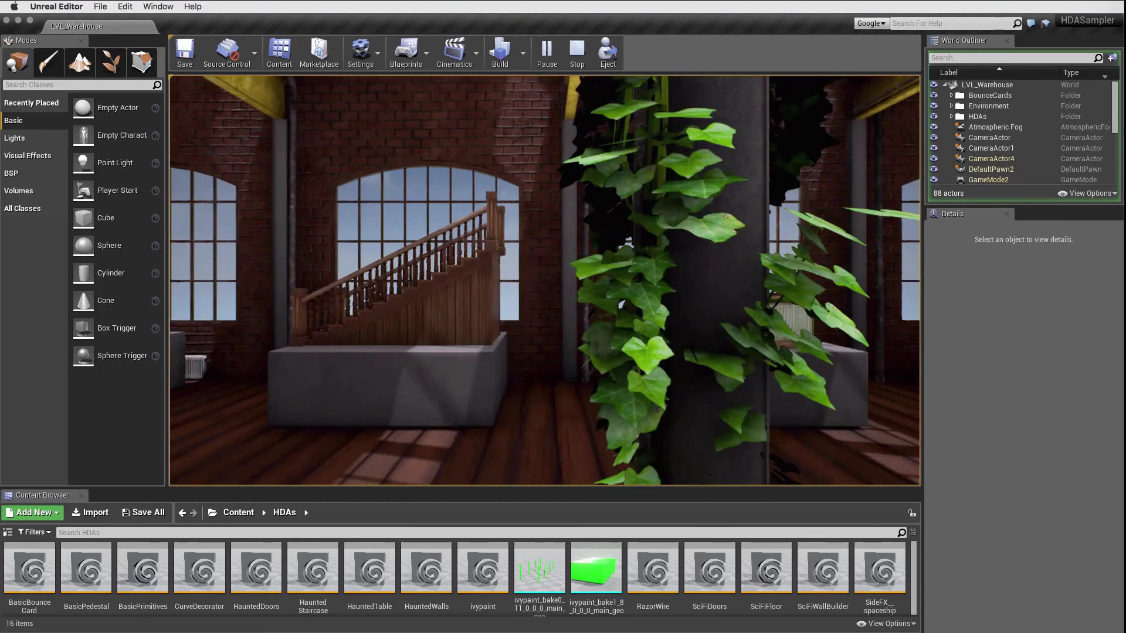
{"action": "left_click", "coordinate": [544, 280]}
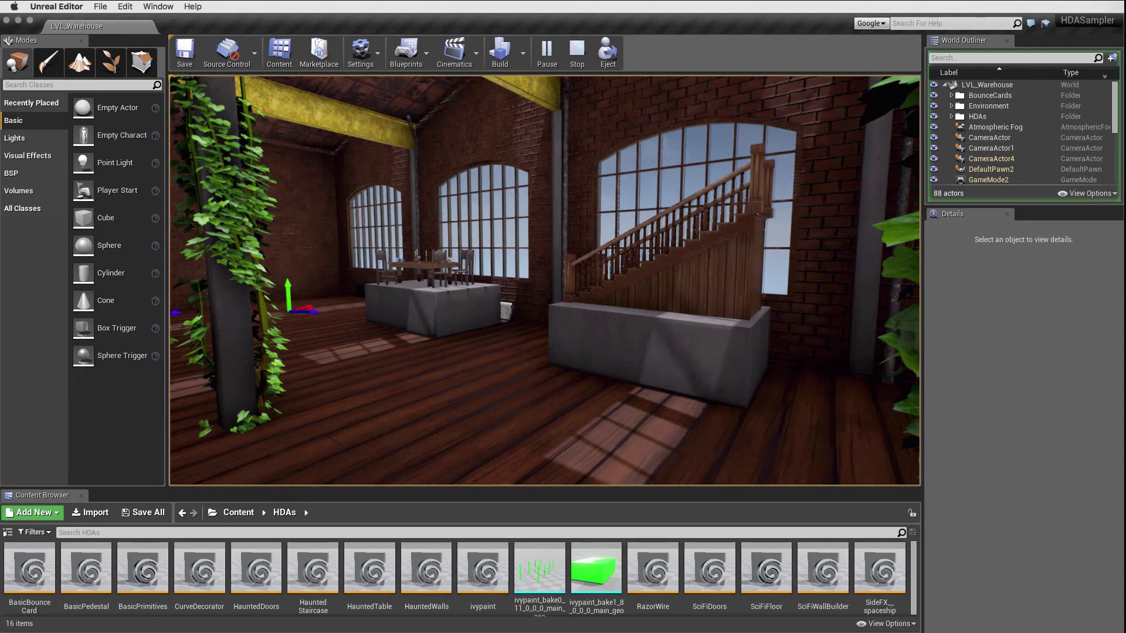
{"action": "key", "text": "Escape"}
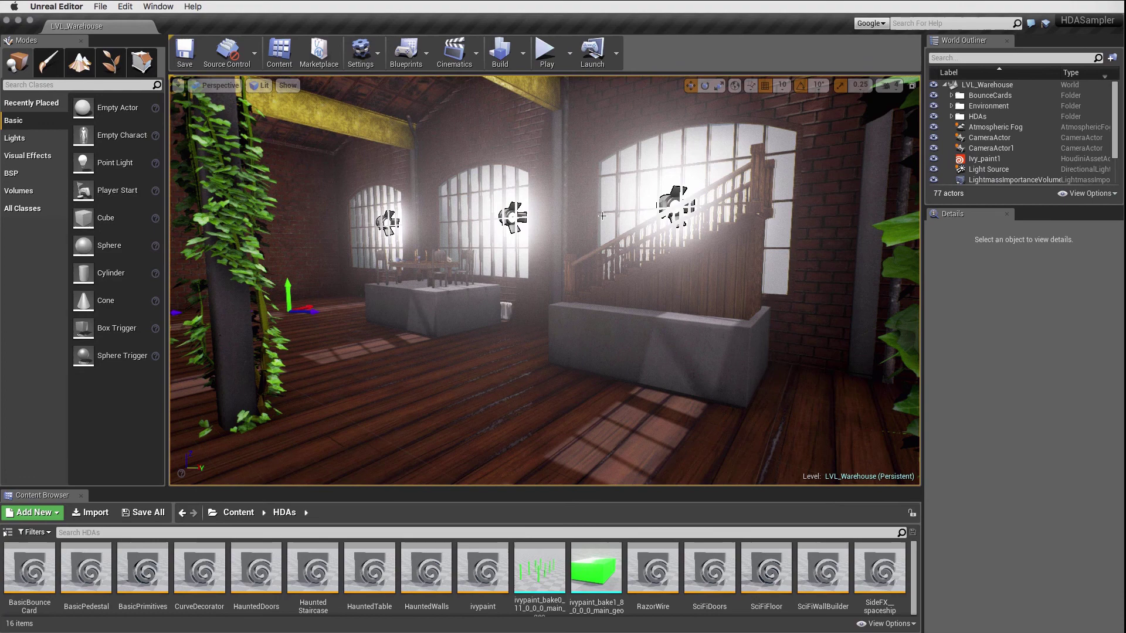
- Hide the BounceCards folder's actors, and select and frame scott_hauntedstaircase1 from the HDAs folder
{"action": "left_click", "coordinate": [951, 116]}
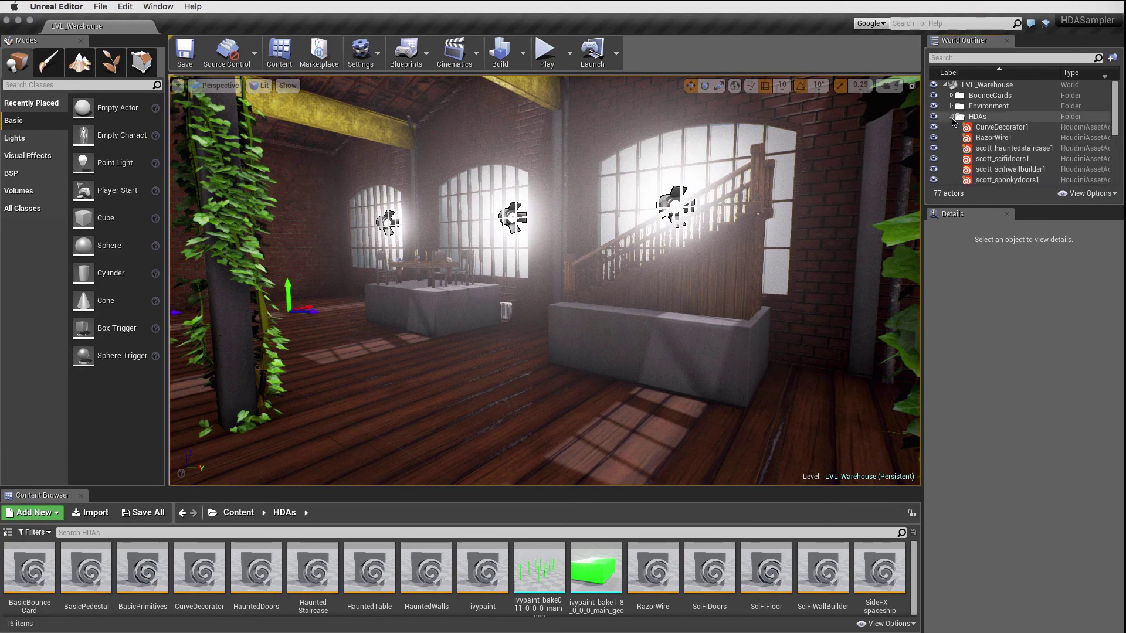
{"action": "left_click", "coordinate": [934, 95]}
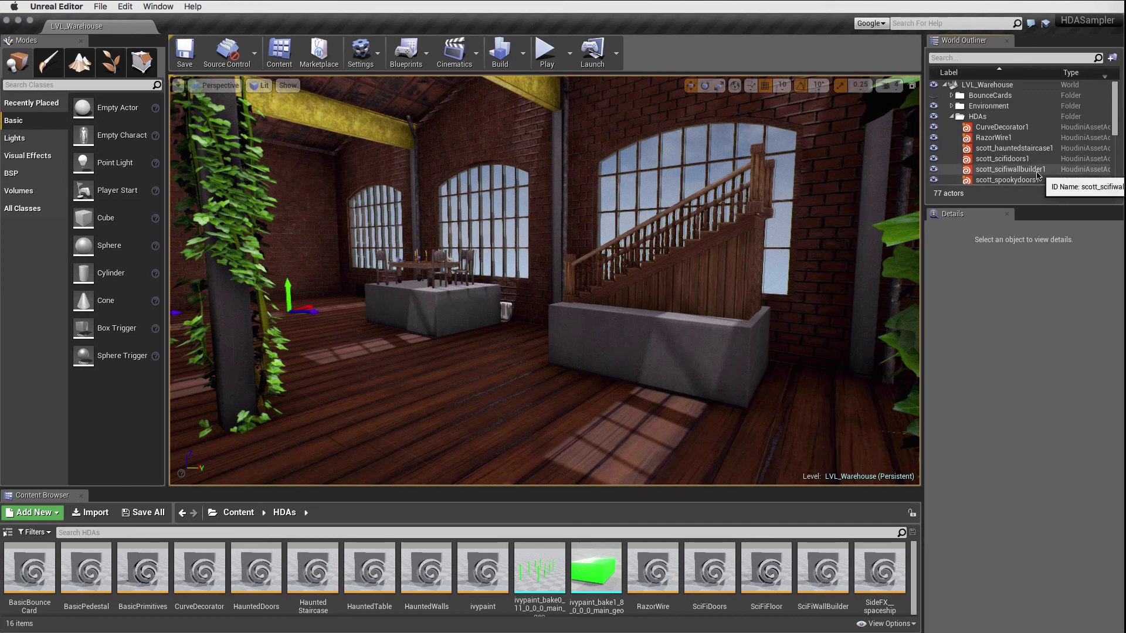
{"action": "left_click", "coordinate": [1014, 147]}
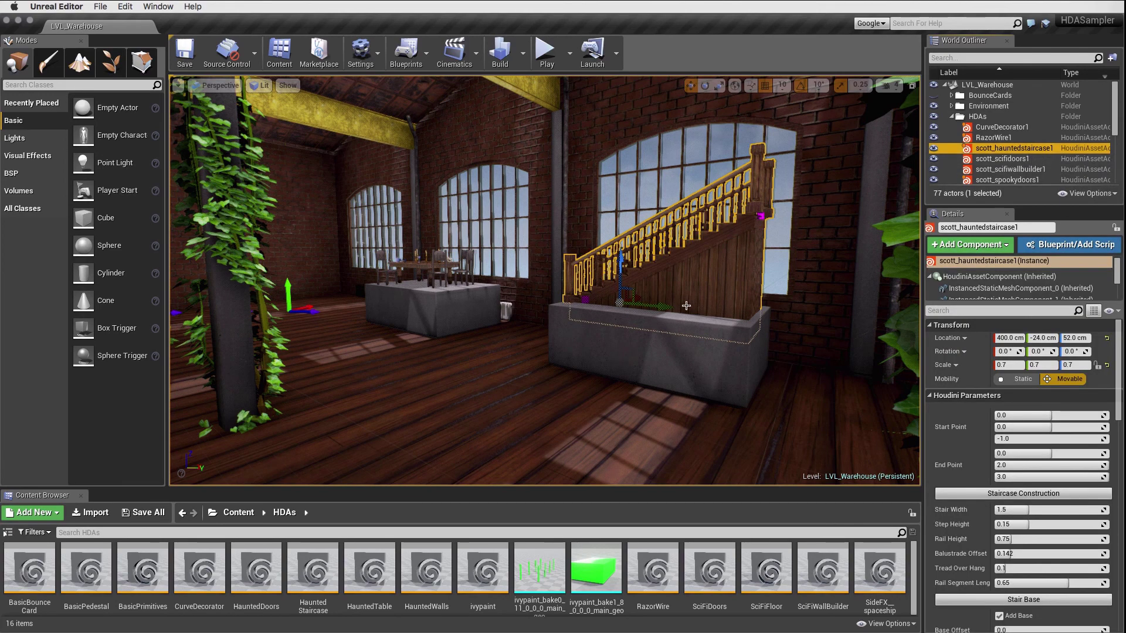
{"action": "key", "text": "f"}
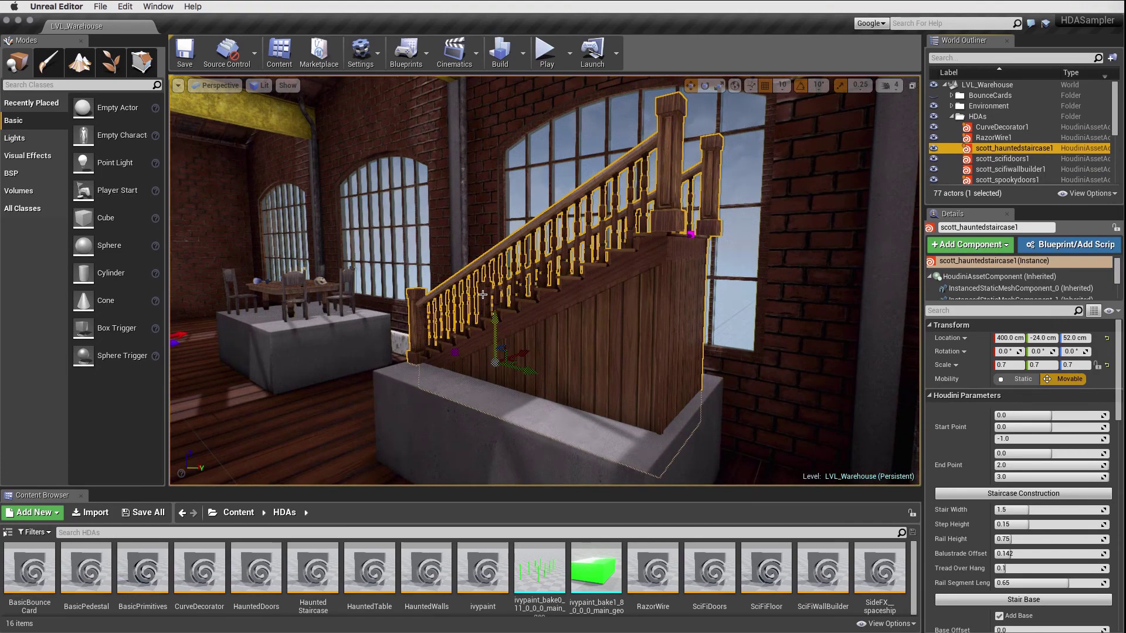
{"action": "mouse_move", "coordinate": [482, 294]}
{"action": "left_mouse_down", "text": "alt"}
{"action": "mouse_move", "coordinate": [294, 299]}
{"action": "mouse_move", "coordinate": [516, 302]}
{"action": "mouse_move", "coordinate": [610, 346]}
{"action": "mouse_move", "coordinate": [727, 316]}
{"action": "mouse_move", "coordinate": [572, 299]}
{"action": "mouse_move", "coordinate": [590, 320]}
{"action": "mouse_move", "coordinate": [498, 301]}
{"action": "left_mouse_up", "text": "alt"}
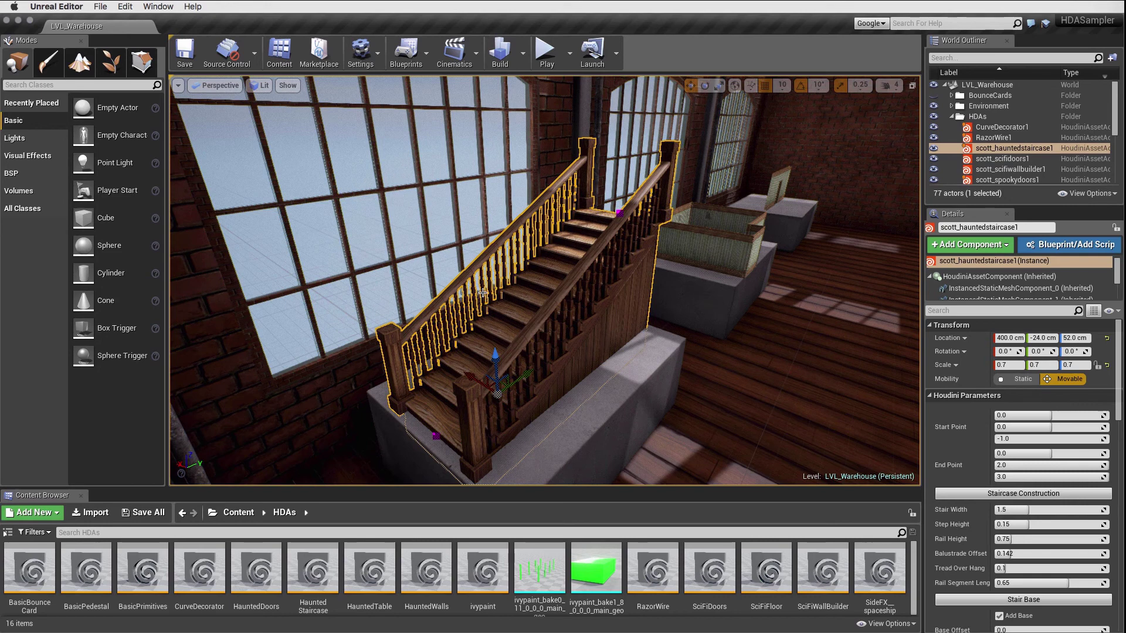
- Move the staircase's start point to about -0.43 along its length and turn off Add Base
{"action": "mouse_move", "coordinate": [1118, 371]}
{"action": "left_mouse_down"}
{"action": "mouse_move", "coordinate": [1118, 447]}
{"action": "mouse_move", "coordinate": [1117, 357]}
{"action": "left_mouse_up"}
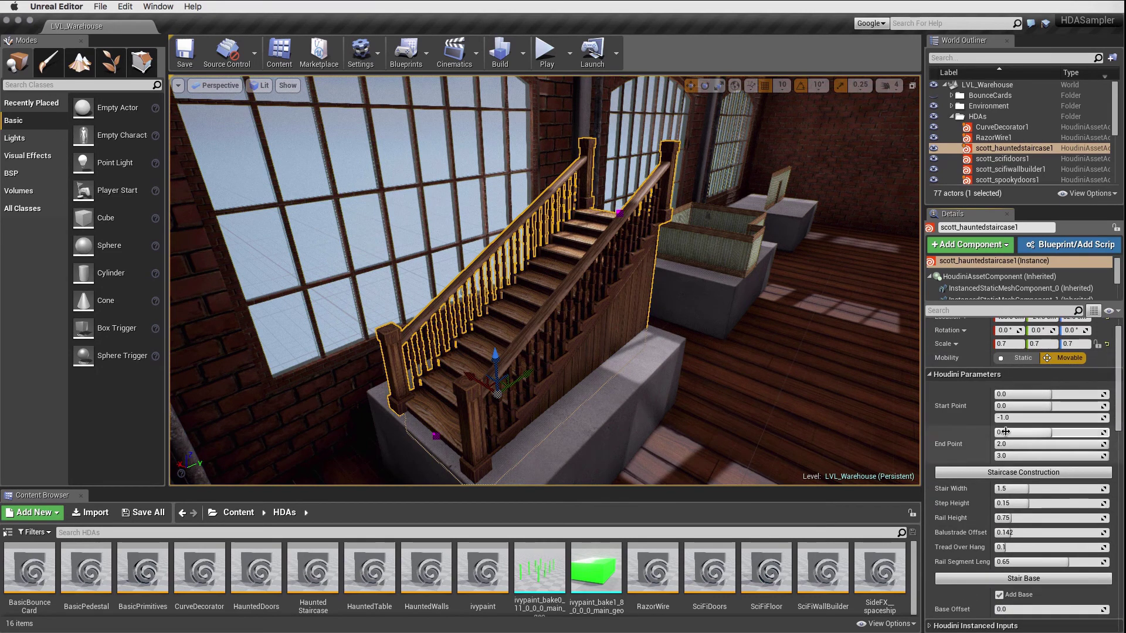
{"action": "left_click", "coordinate": [436, 435]}
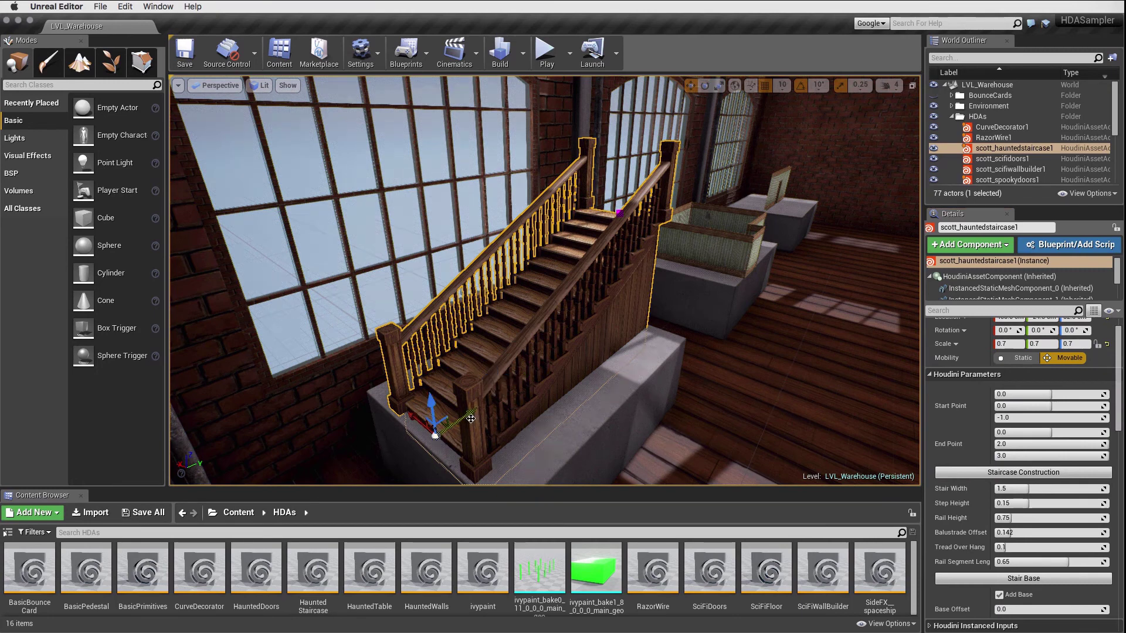
{"action": "left_click_drag", "start_coordinate": [474, 413], "coordinate": [496, 399]}
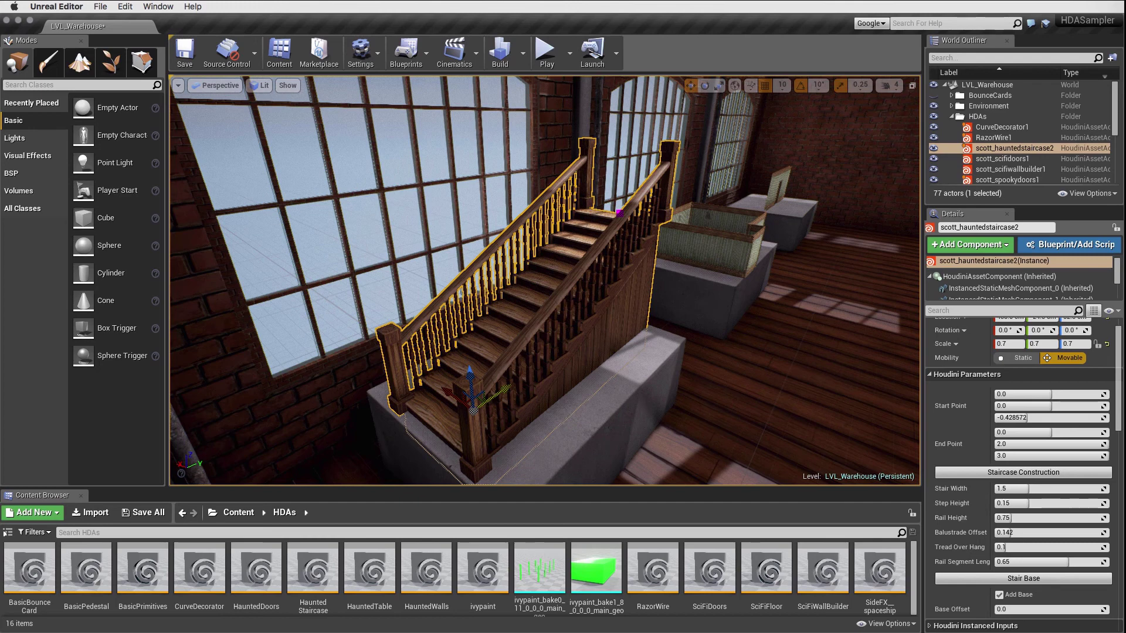
{"action": "left_click", "coordinate": [999, 594]}
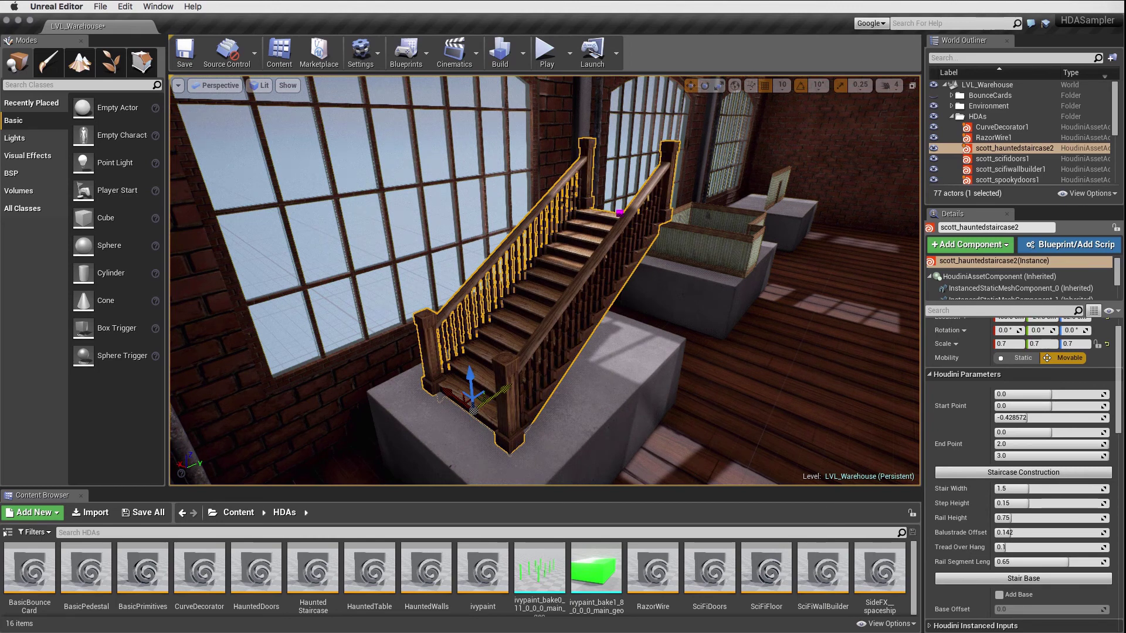
- Move the staircase's end point to about 2.43 and its start point to about -0.71 along its length
{"action": "left_click", "coordinate": [619, 212]}
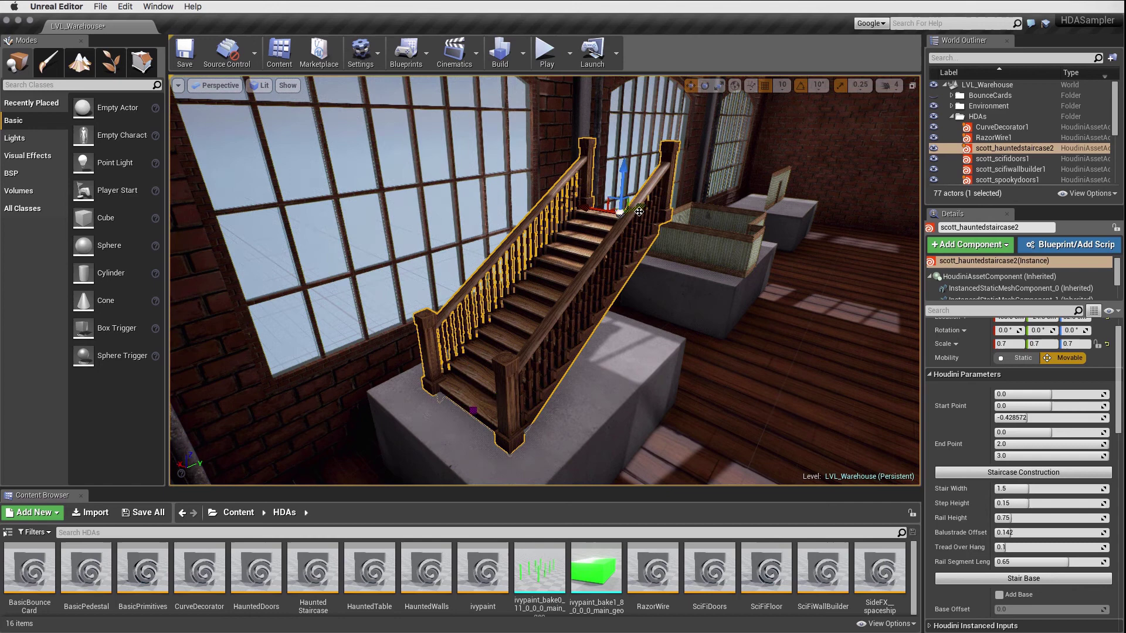
{"action": "left_click_drag", "start_coordinate": [640, 208], "coordinate": [623, 215]}
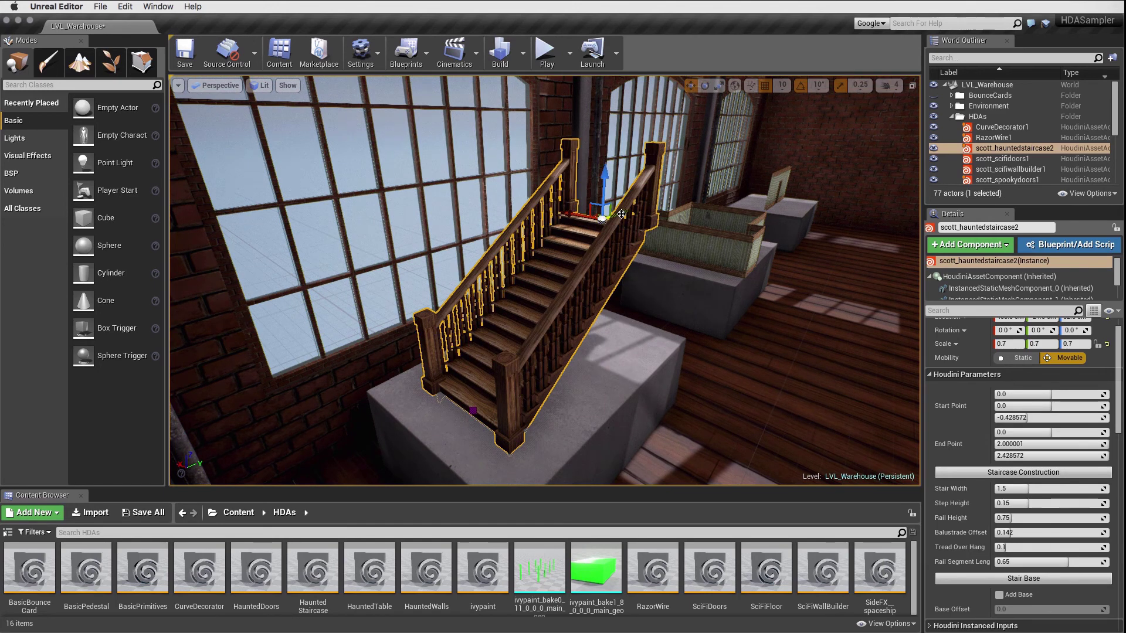
{"action": "left_click", "coordinate": [472, 410]}
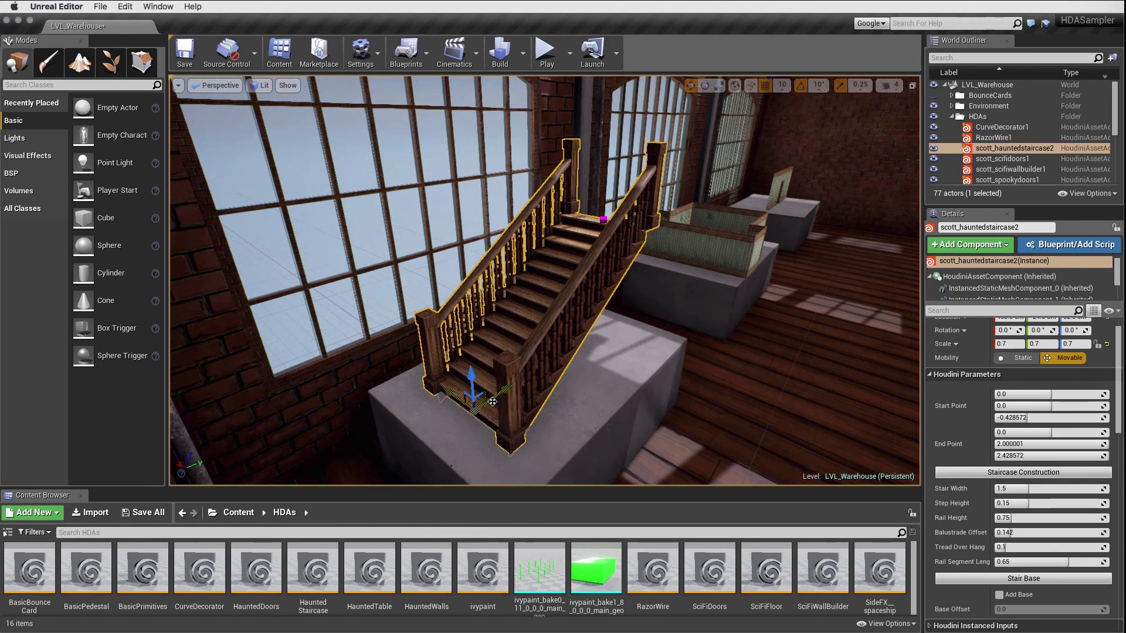
{"action": "left_click_drag", "start_coordinate": [506, 391], "coordinate": [547, 403]}
- Increase the staircase's Stair Width to about 2.21, Step Height to about 0.20 and Rail Height to about 1.08
{"action": "left_click_drag", "start_coordinate": [1026, 489], "coordinate": [1045, 489]}
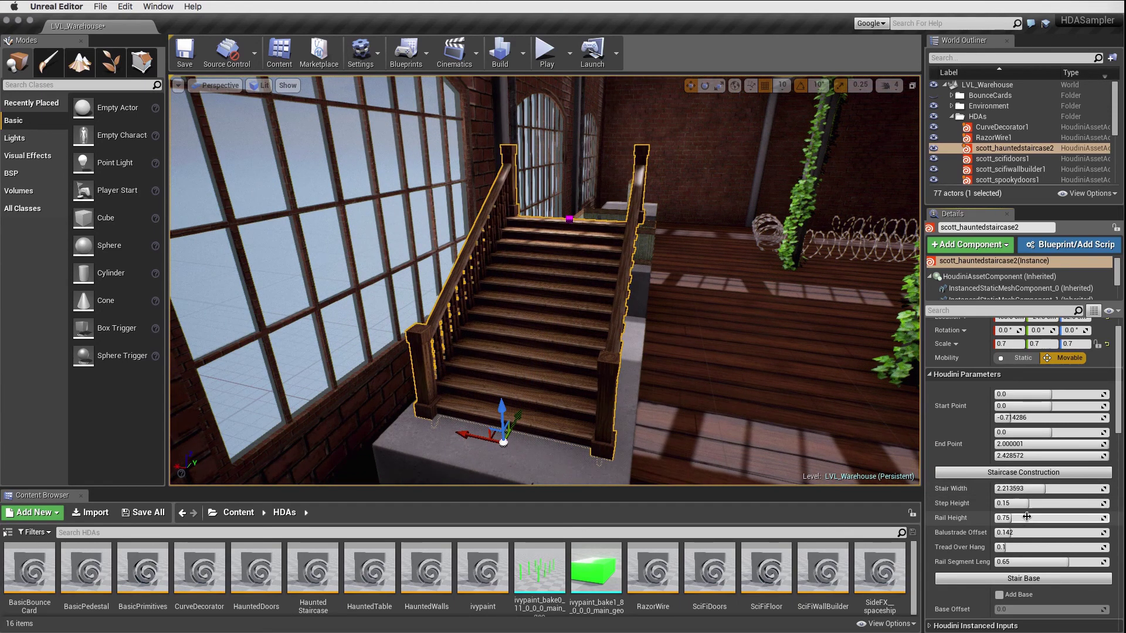
{"action": "left_click_drag", "start_coordinate": [1027, 504], "coordinate": [1041, 504]}
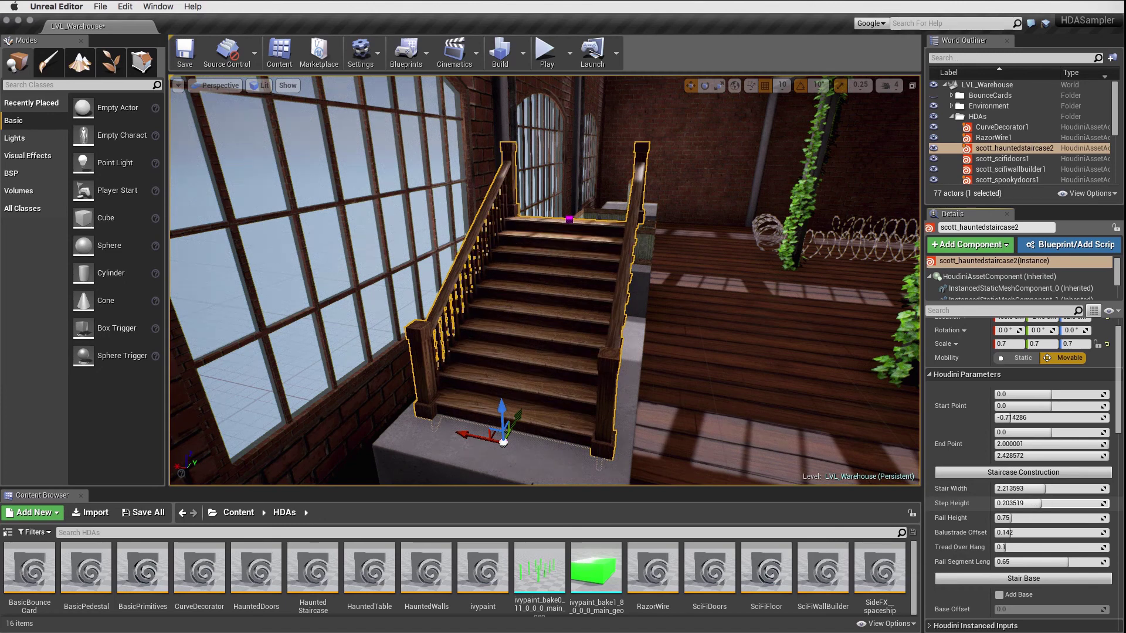
{"action": "left_click_drag", "start_coordinate": [642, 363], "coordinate": [856, 412], "text": "alt"}
{"action": "left_click_drag", "start_coordinate": [1009, 518], "coordinate": [1021, 518]}
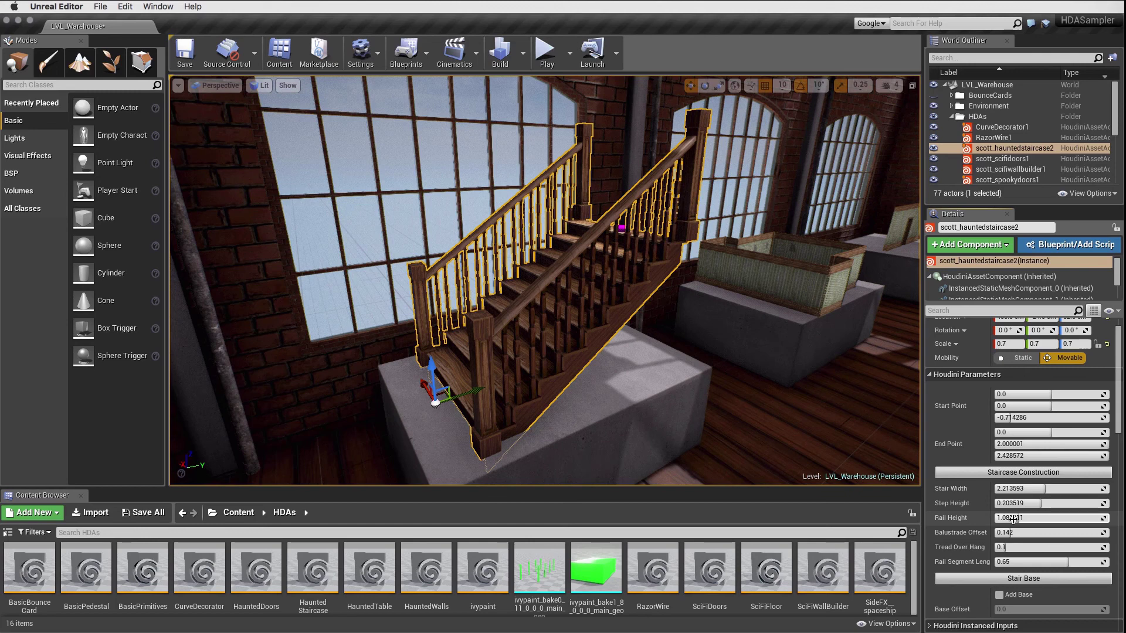
- Select scott_spookytable1 from the HDAs folder and frame it in the view
{"action": "scroll", "coordinate": [1020, 154], "scroll_direction": "down", "scroll_amount": 1}
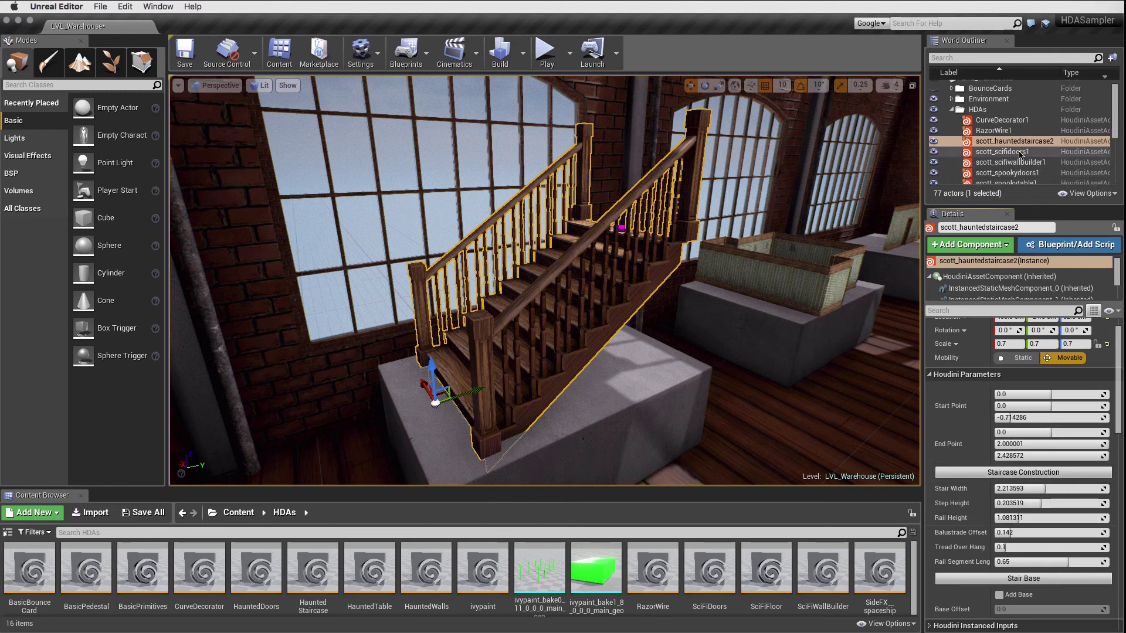
{"action": "scroll", "coordinate": [1020, 154], "scroll_direction": "down", "scroll_amount": 2}
{"action": "left_click", "coordinate": [1020, 161]}
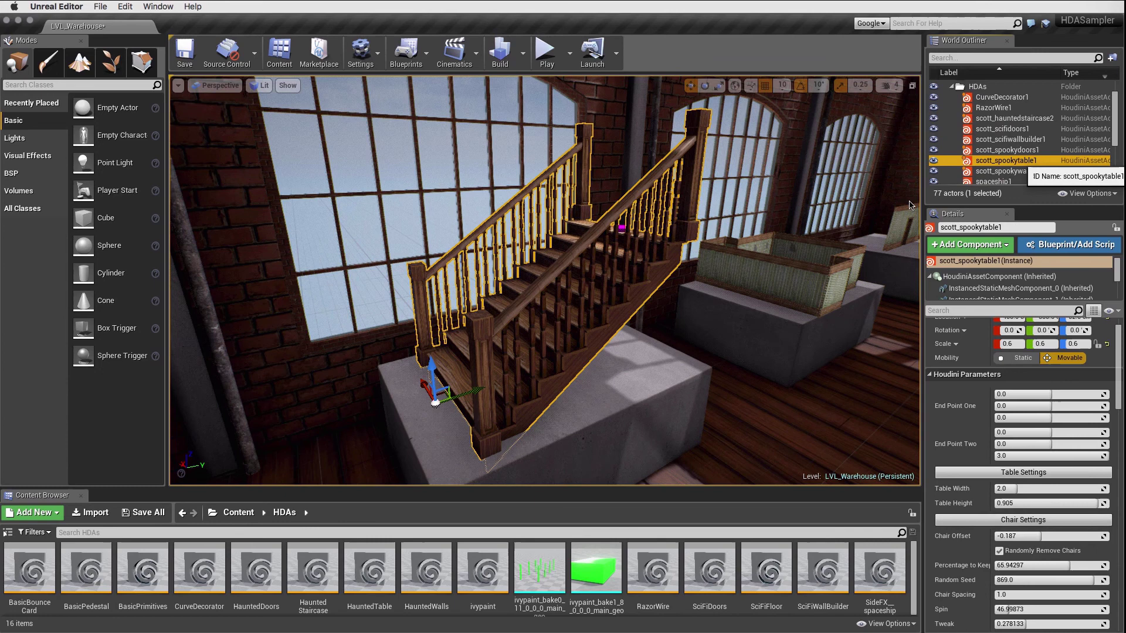
{"action": "key", "text": "f"}
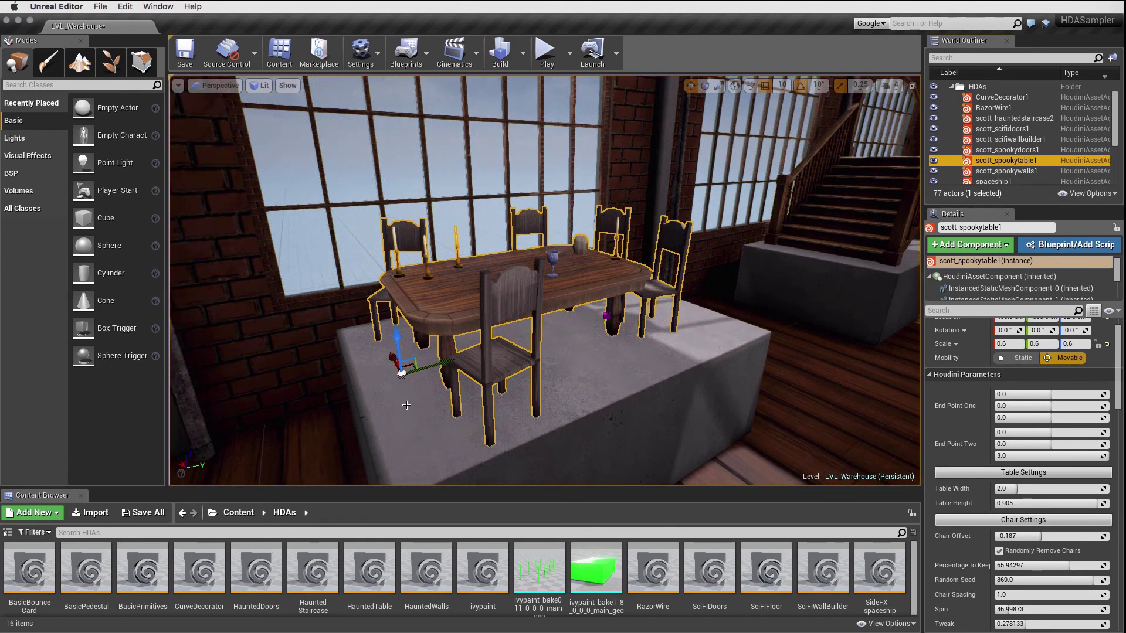
- Lengthen the table by moving its second end point to 4.0, and turn off Randomly Remove Chairs
{"action": "middle_click", "coordinate": [607, 318]}
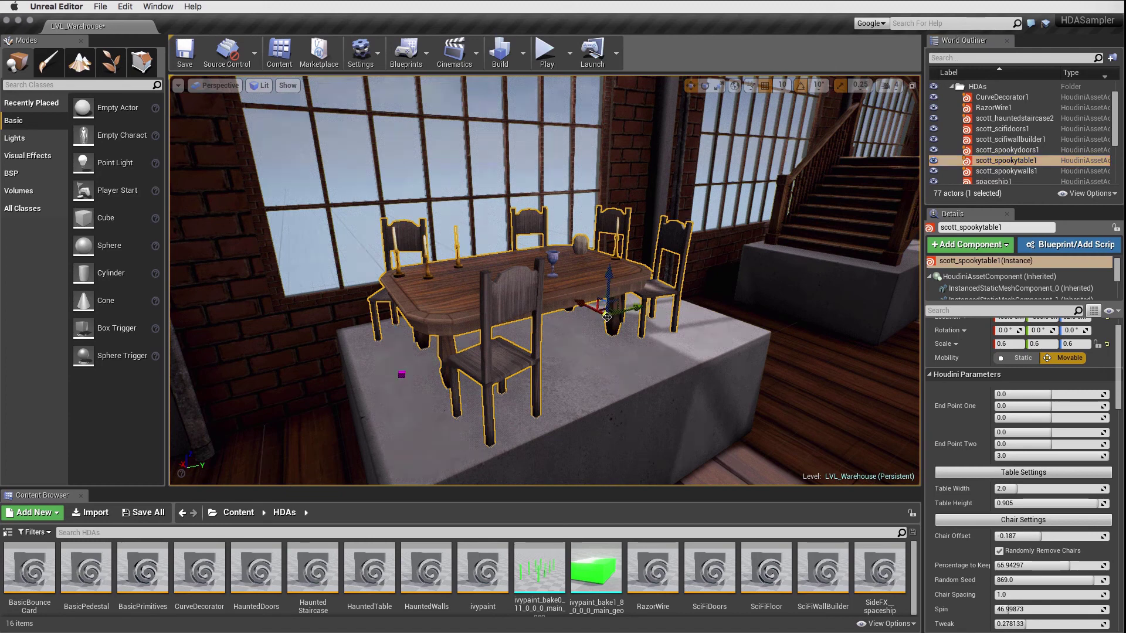
{"action": "left_click_drag", "start_coordinate": [635, 307], "coordinate": [681, 297]}
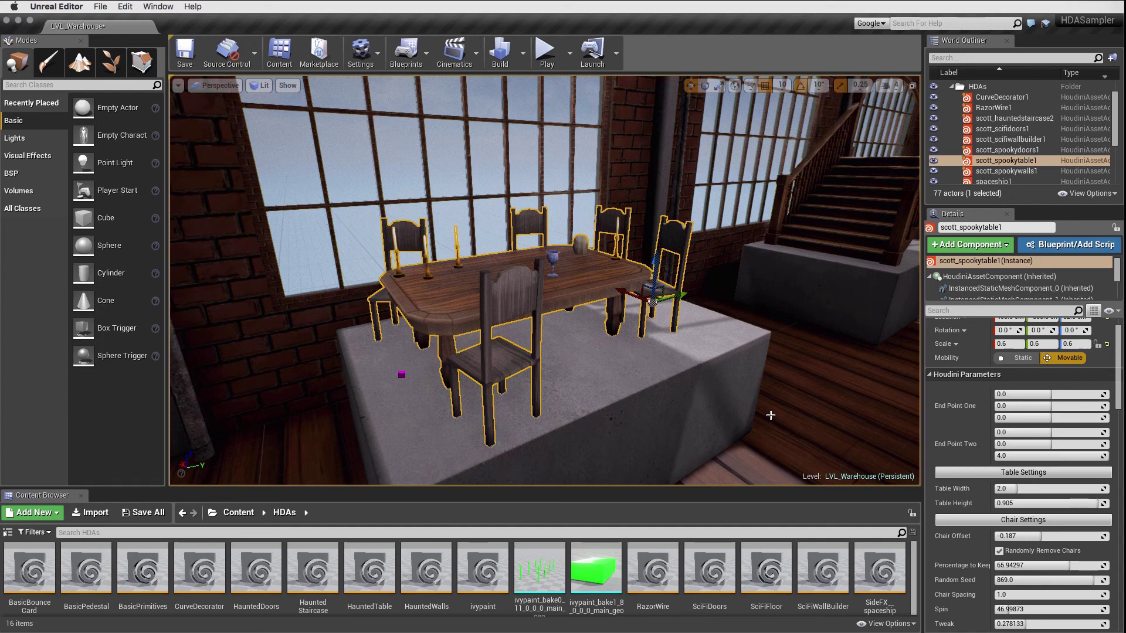
{"action": "key", "text": "space"}
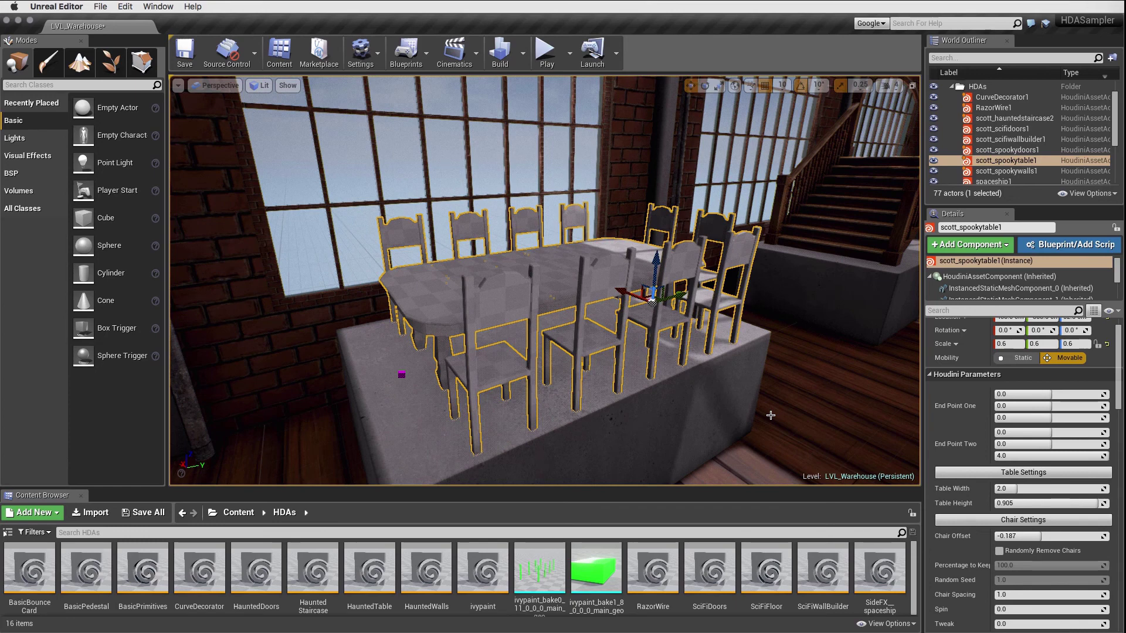
- Try moving the table's first end point to about 0.67 along its length and undo the move
{"action": "left_click", "coordinate": [402, 374]}
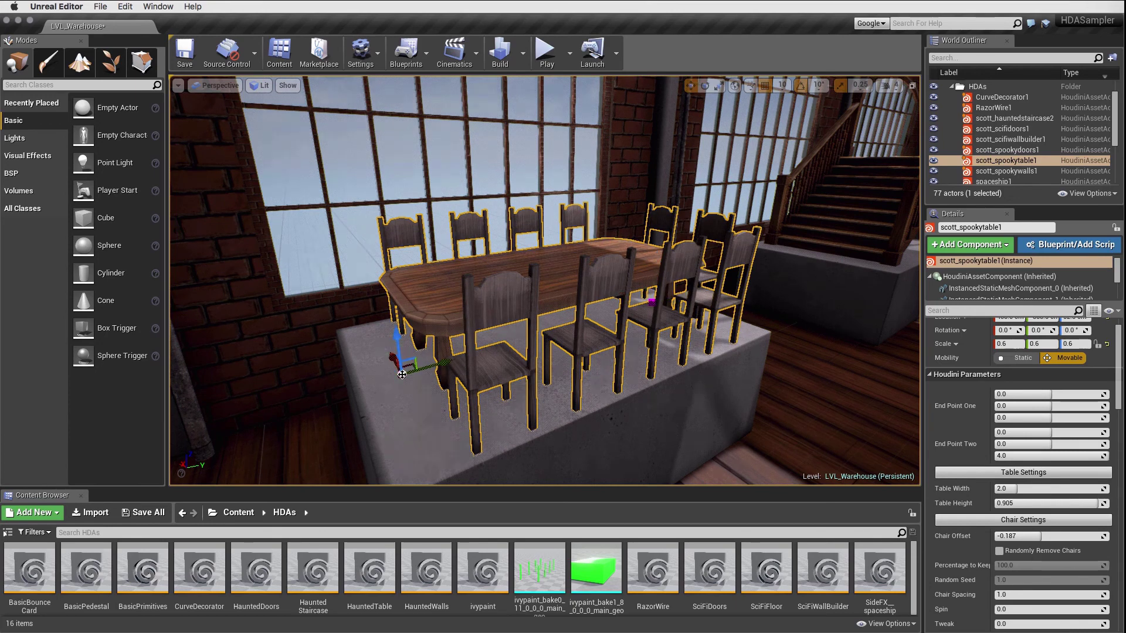
{"action": "left_click_drag", "start_coordinate": [402, 374], "coordinate": [490, 359]}
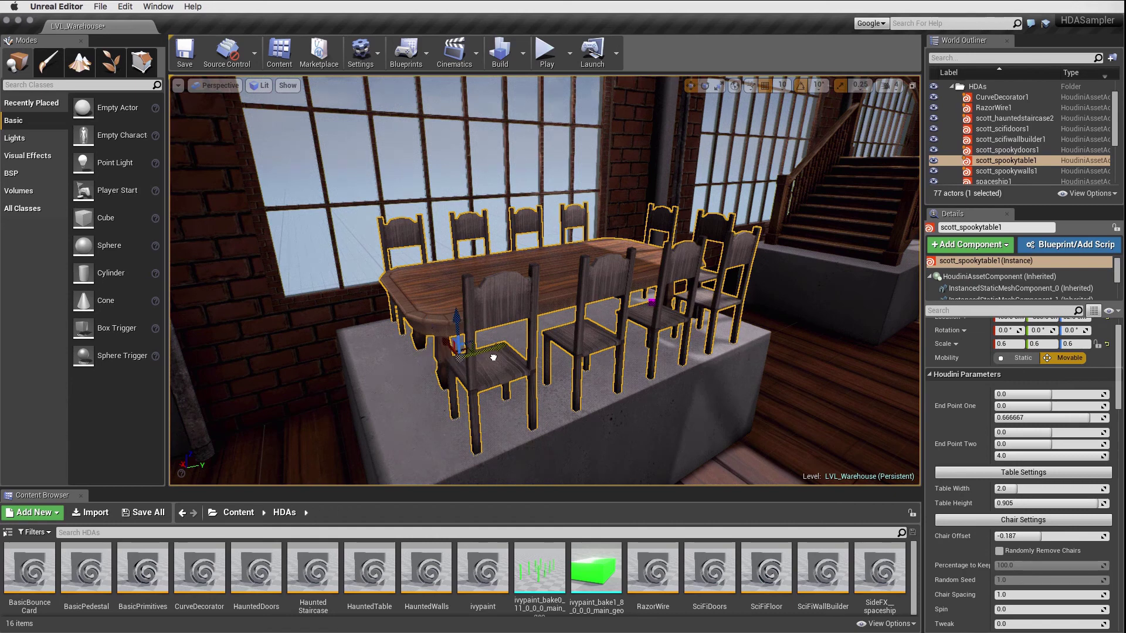
{"action": "key", "text": "ctrl+z"}
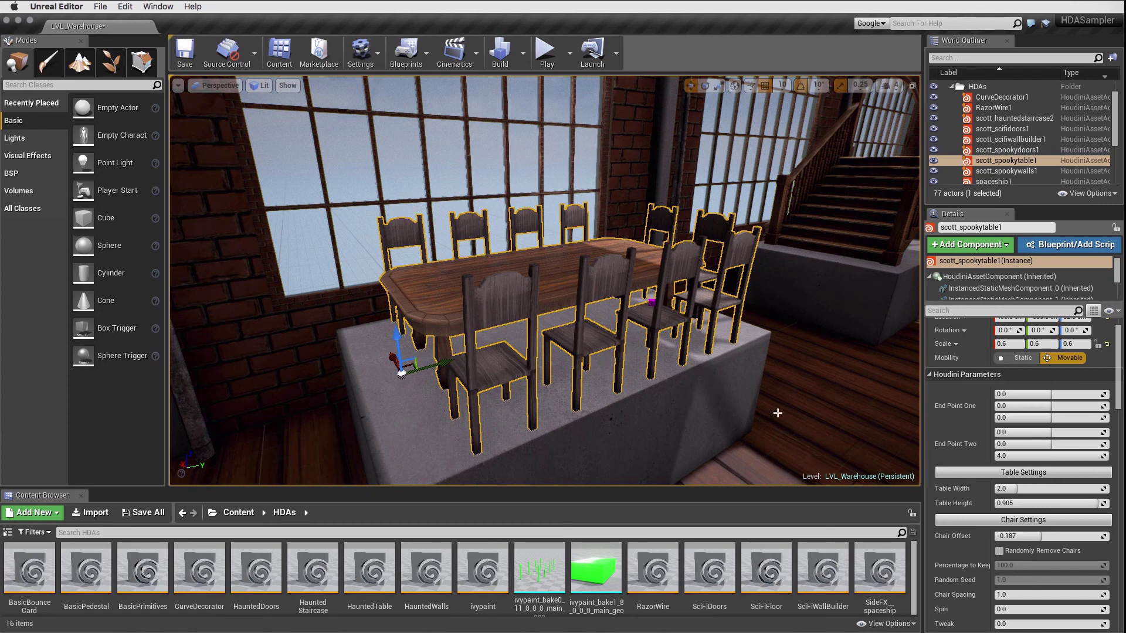
- Set the Table Width to about 1.75 and turn on Randomly Remove Chairs, keeping about 84.7 percent of them
{"action": "scroll", "coordinate": [956, 440], "scroll_direction": "down", "scroll_amount": 3}
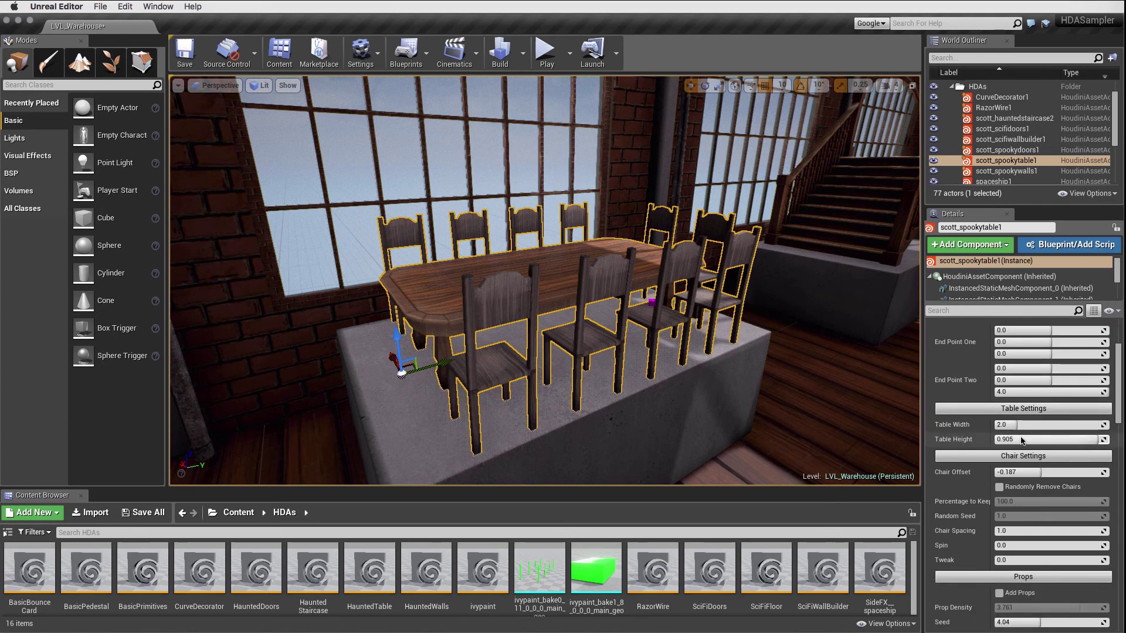
{"action": "left_click_drag", "start_coordinate": [1015, 427], "coordinate": [1014, 424]}
{"action": "scroll", "coordinate": [1040, 509], "scroll_direction": "down", "scroll_amount": 1}
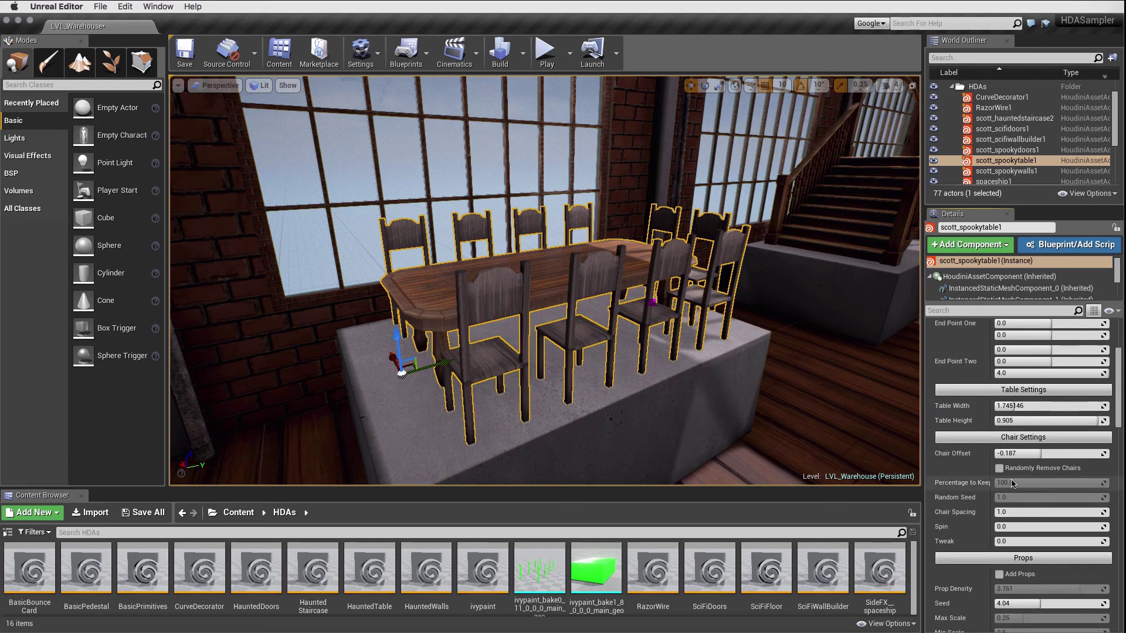
{"action": "left_click", "coordinate": [999, 468]}
{"action": "left_click_drag", "start_coordinate": [1102, 484], "coordinate": [1092, 483]}
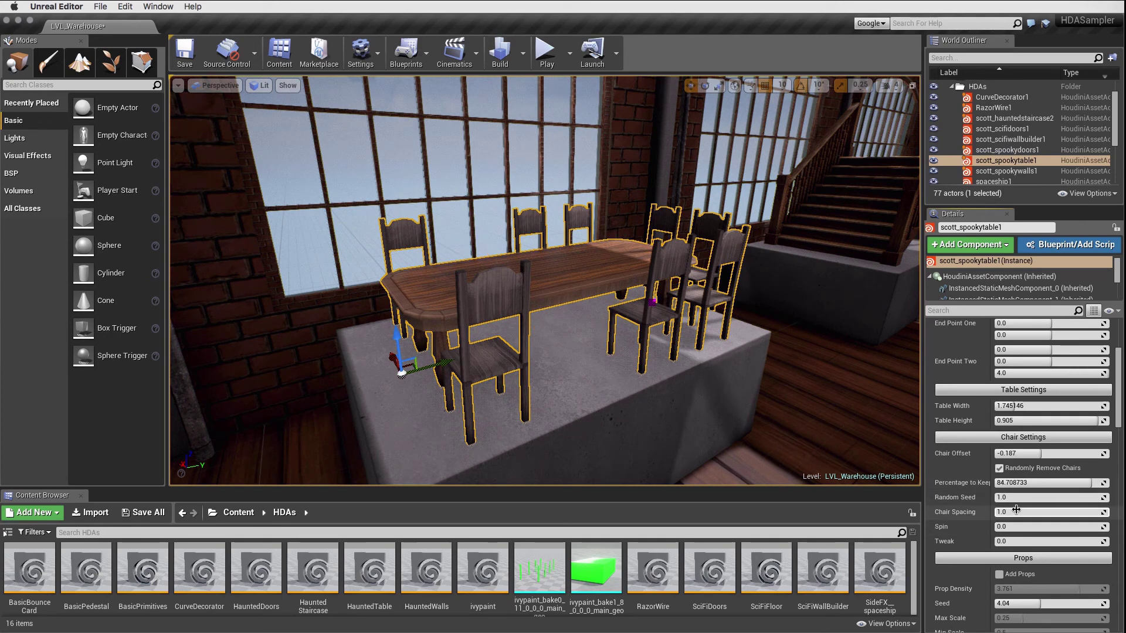
- Set the chairs' Spin to 10 and Tweak to 0.1
{"action": "left_click", "coordinate": [1004, 527]}
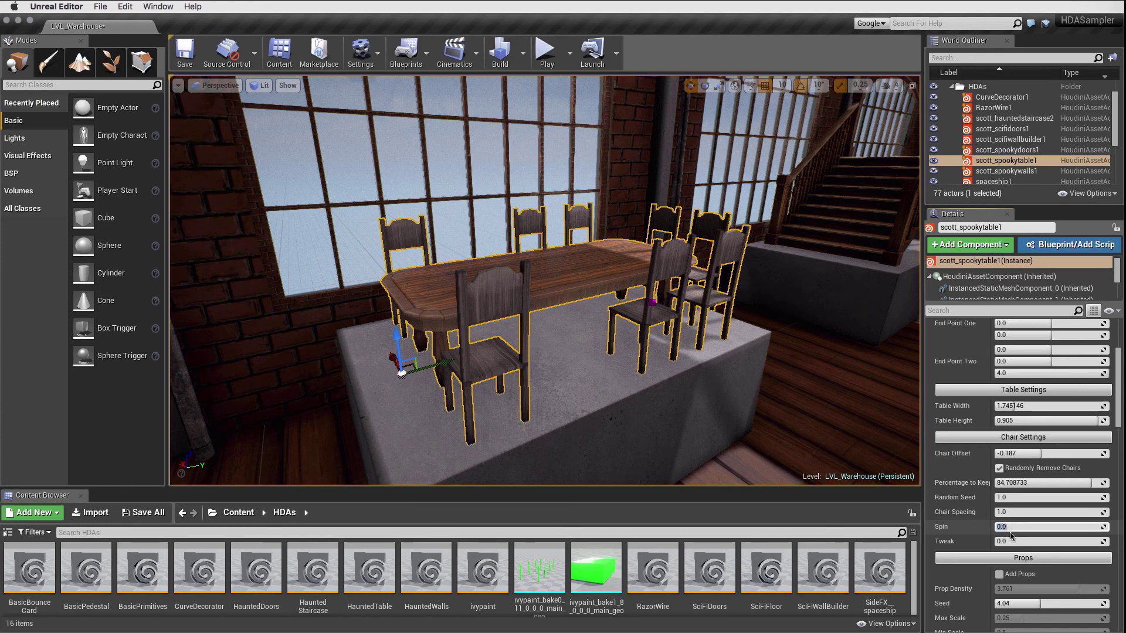
{"action": "key", "text": "Tab"}
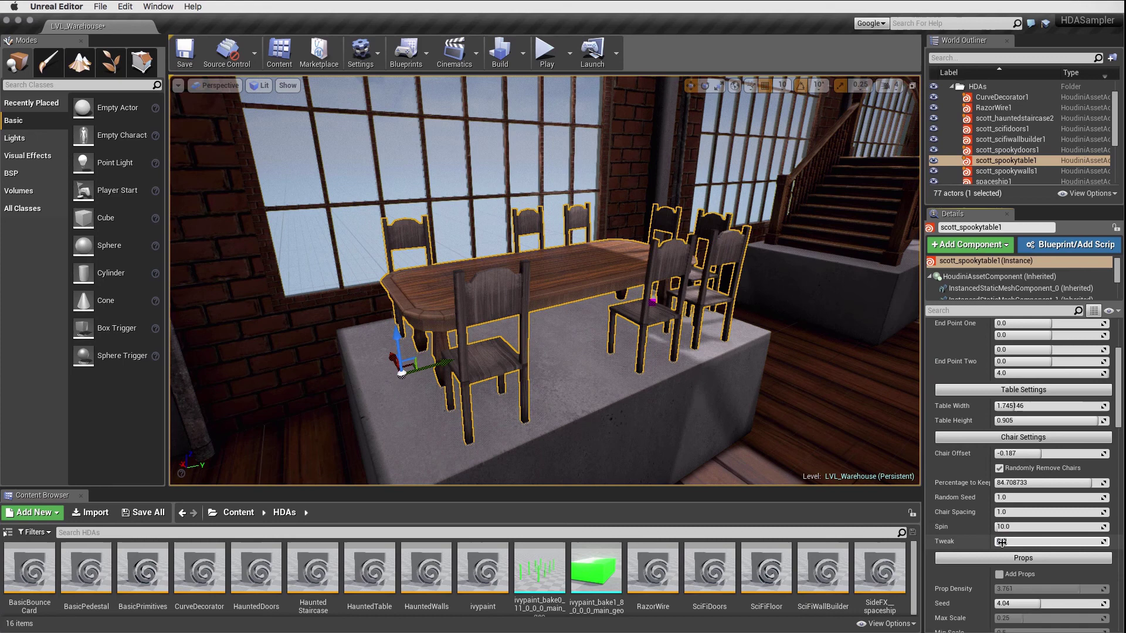
{"action": "type", "text": "2"}
{"action": "key", "text": "Return"}
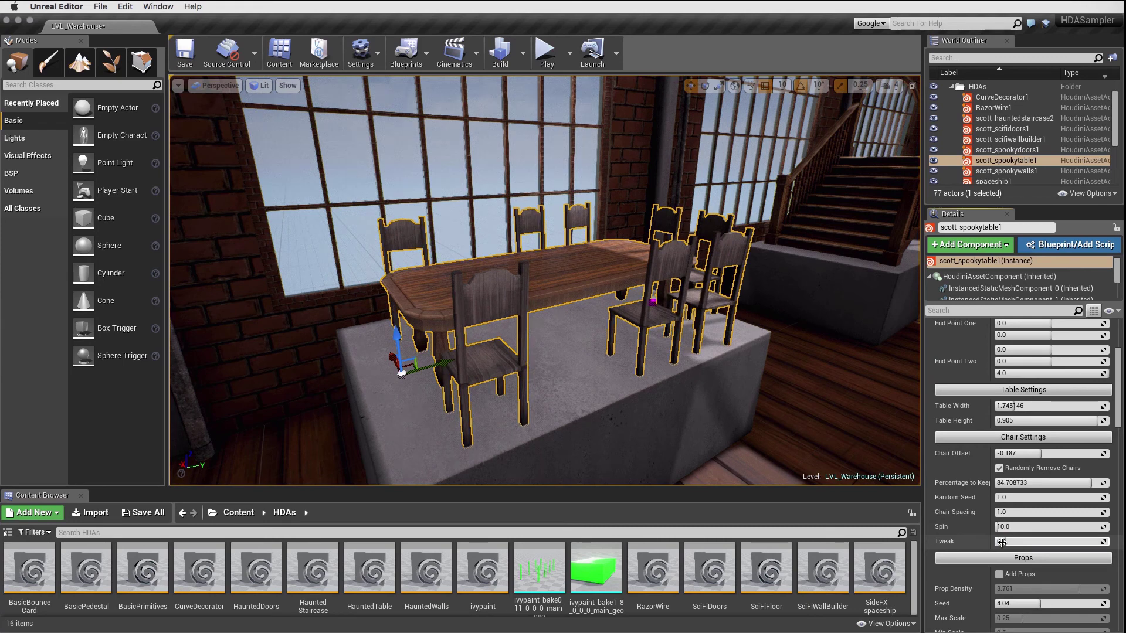
{"action": "type", "text": "0.1"}
- Add props to the table with Prop Density about 4.31 and Max Scale about 0.32, and increase their Min Scale
{"action": "scroll", "coordinate": [1023, 542], "scroll_direction": "down", "scroll_amount": 3}
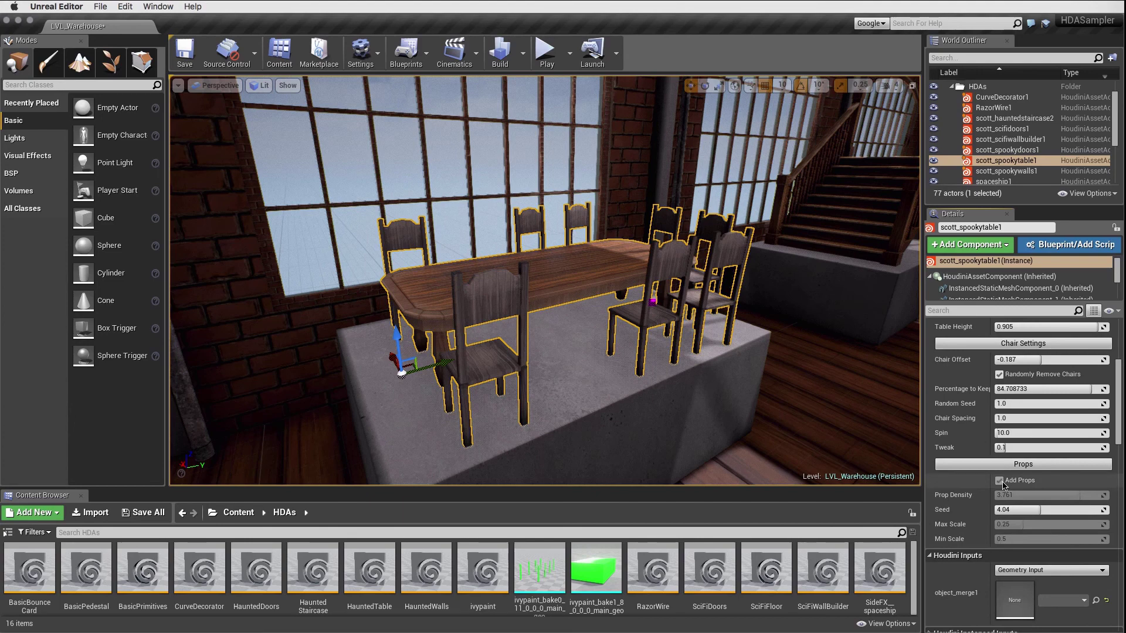
{"action": "left_click_drag", "start_coordinate": [1078, 495], "coordinate": [1092, 495]}
{"action": "left_click_drag", "start_coordinate": [1022, 524], "coordinate": [1008, 540]}
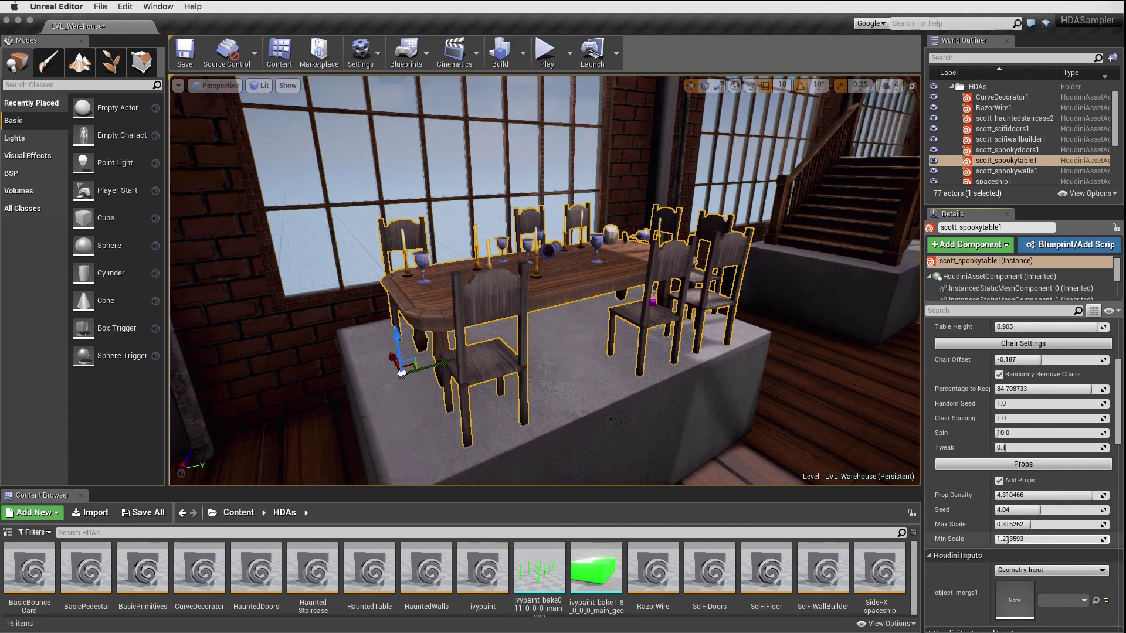
- Set the Min Scale of the spooky table's props to 0.5 and inspect the result along the table
{"action": "left_click", "coordinate": [1004, 539]}
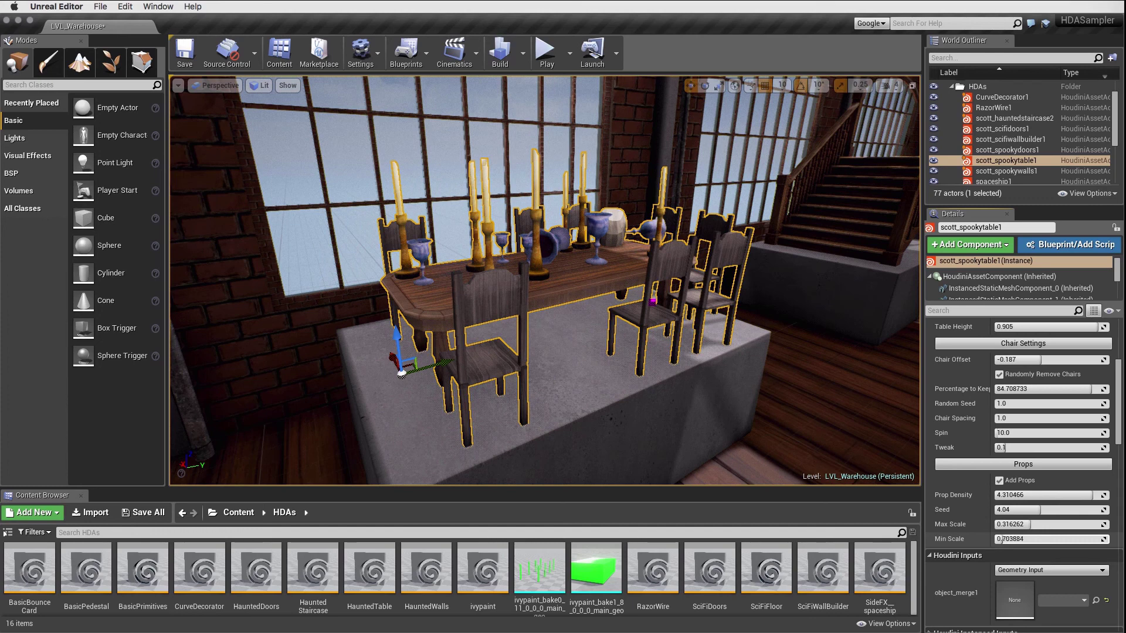
{"action": "type", "text": "0.5"}
{"action": "key", "text": "Return"}
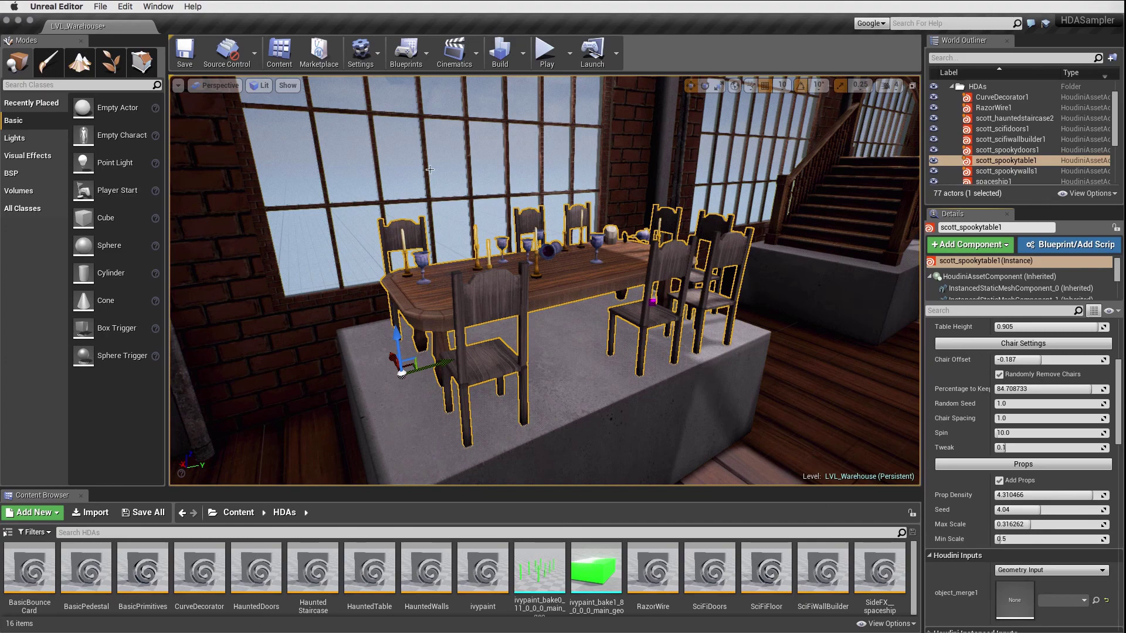
{"action": "left_click_drag", "start_coordinate": [783, 366], "coordinate": [885, 413], "text": "alt"}
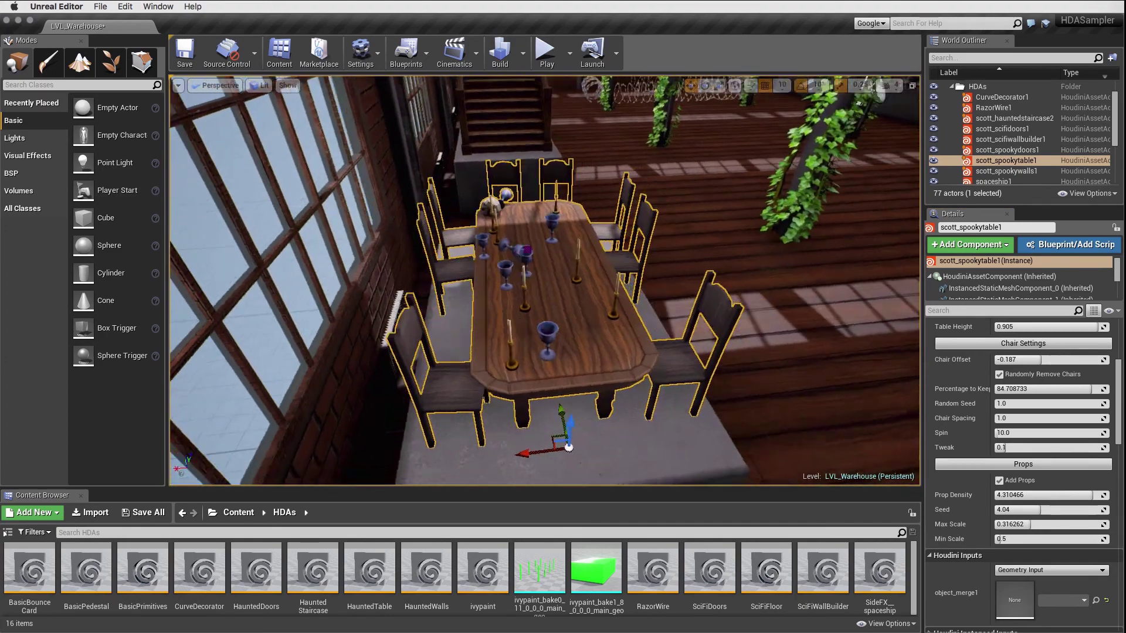
{"action": "left_click_drag", "start_coordinate": [425, 161], "coordinate": [335, 155], "text": "alt"}
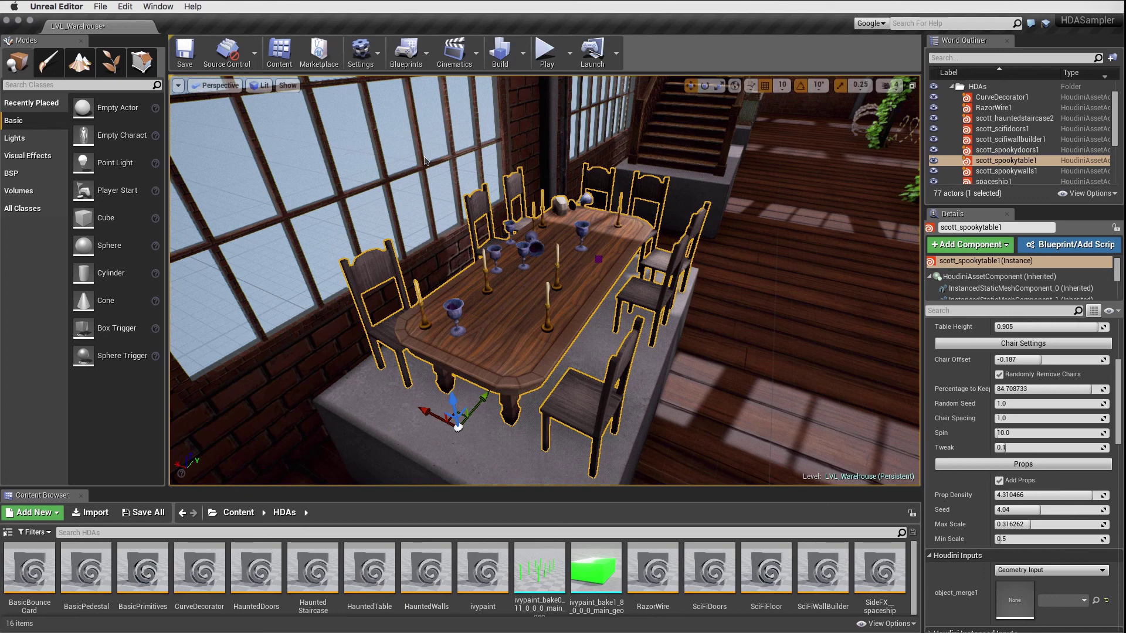
- Focus on RazorWire1 and move two corner points of its curve outward so the wire encloses a larger area
{"action": "scroll", "coordinate": [1014, 136], "scroll_direction": "up", "scroll_amount": 2}
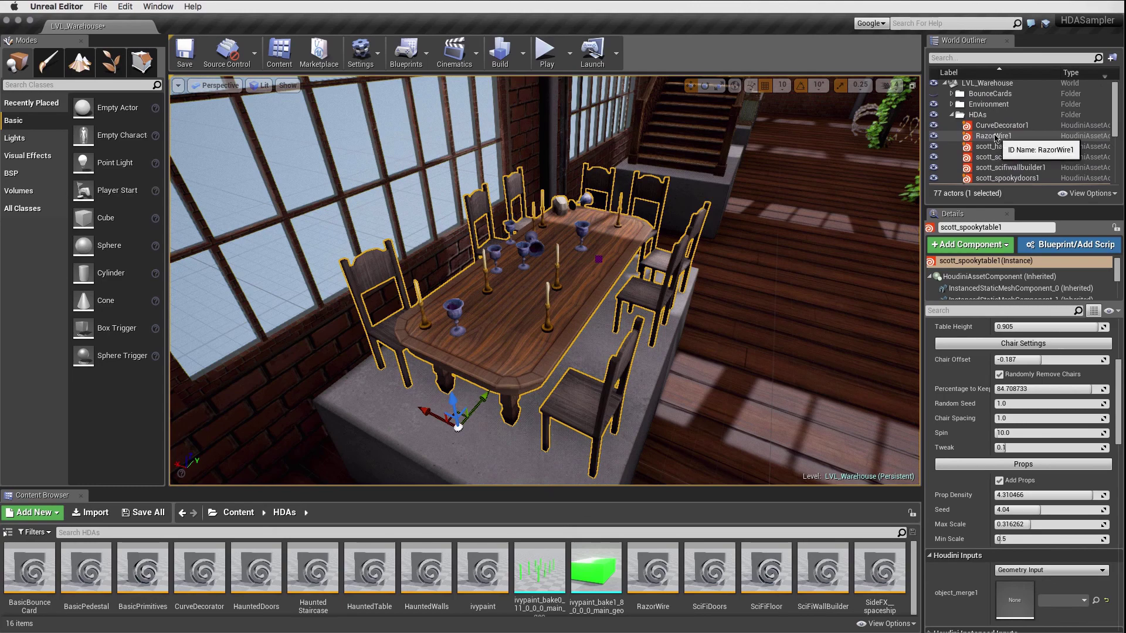
{"action": "left_click", "coordinate": [1013, 137]}
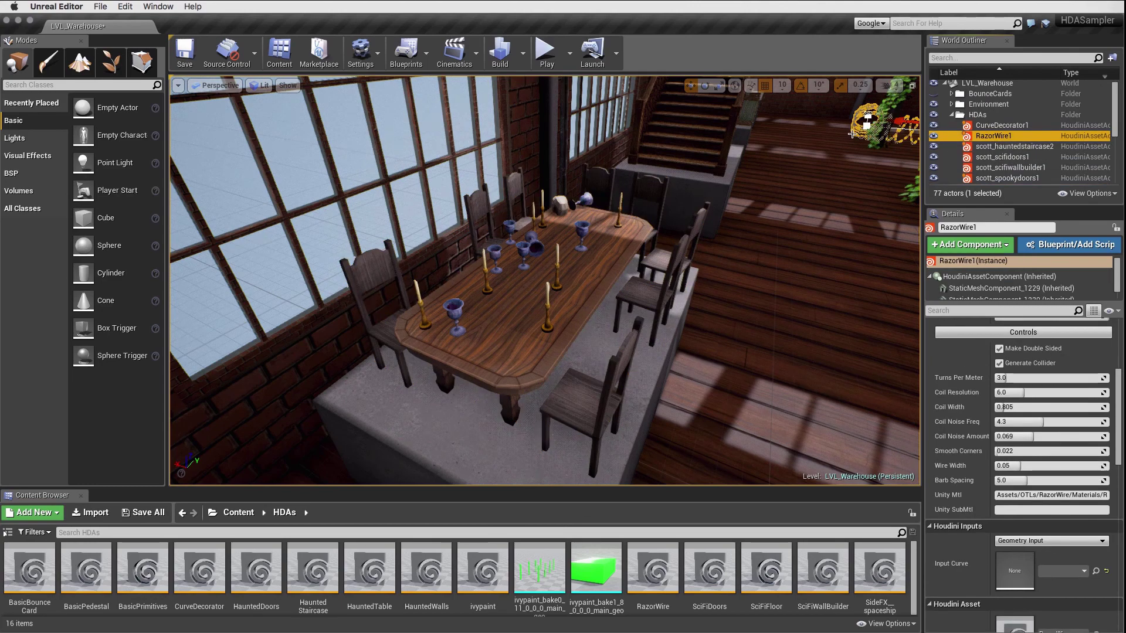
{"action": "key", "text": "f"}
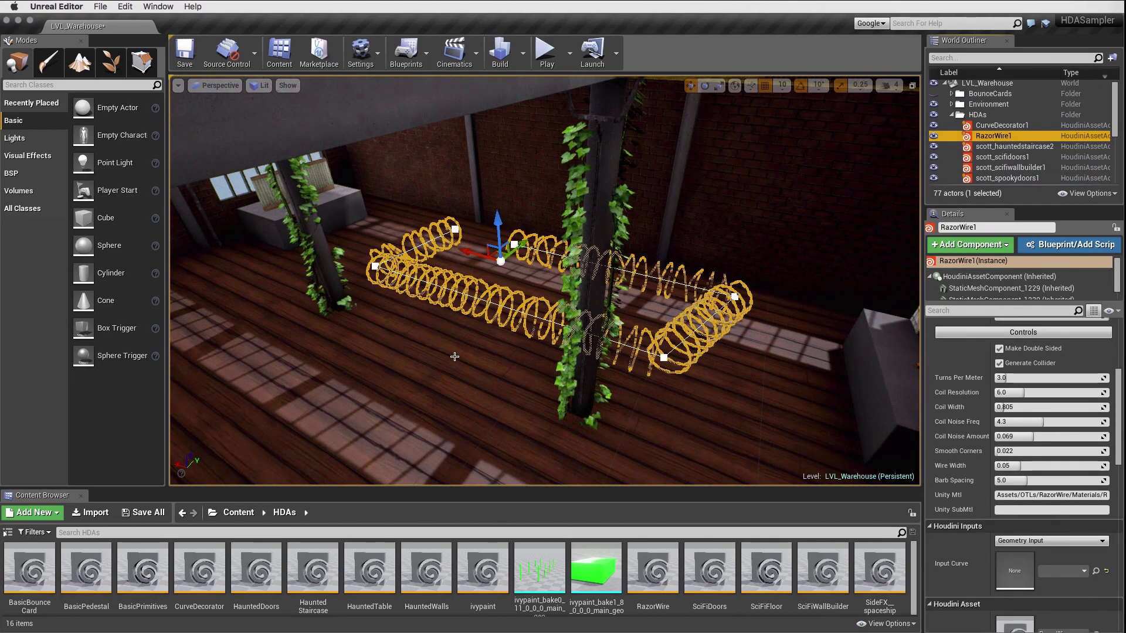
{"action": "left_click_drag", "start_coordinate": [454, 357], "coordinate": [651, 359], "text": "alt"}
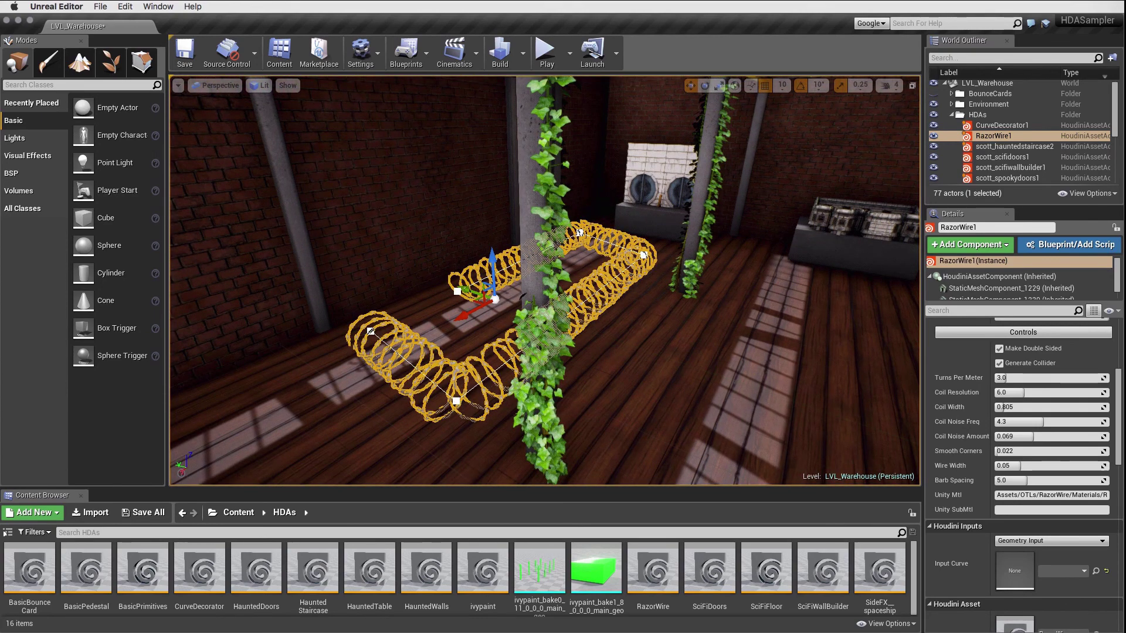
{"action": "left_click", "coordinate": [456, 401]}
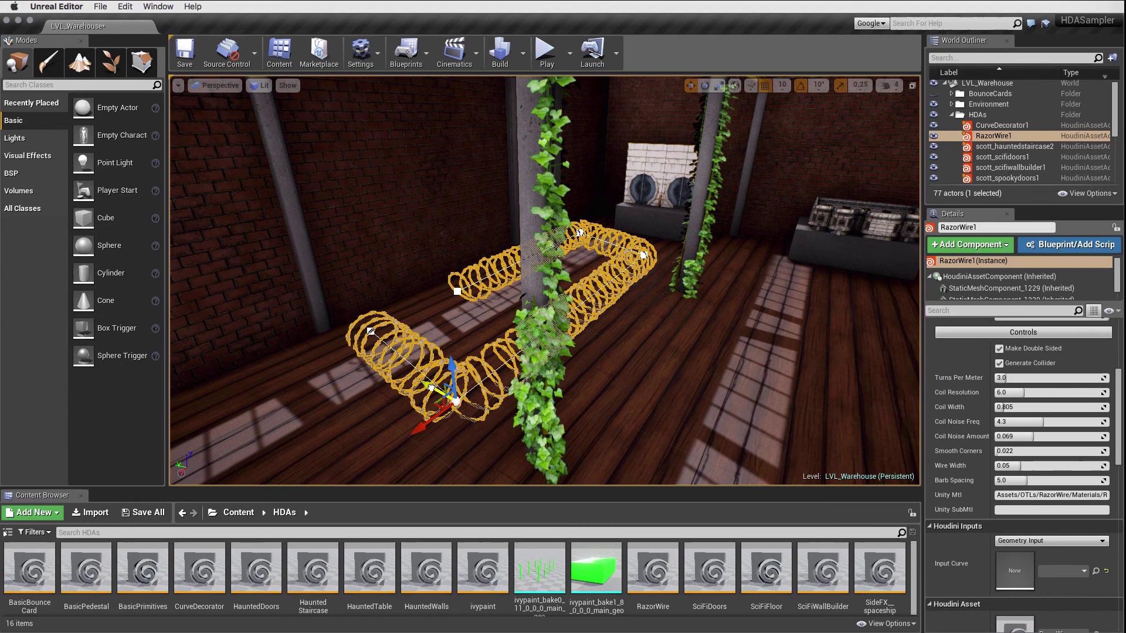
{"action": "key", "text": "Delete"}
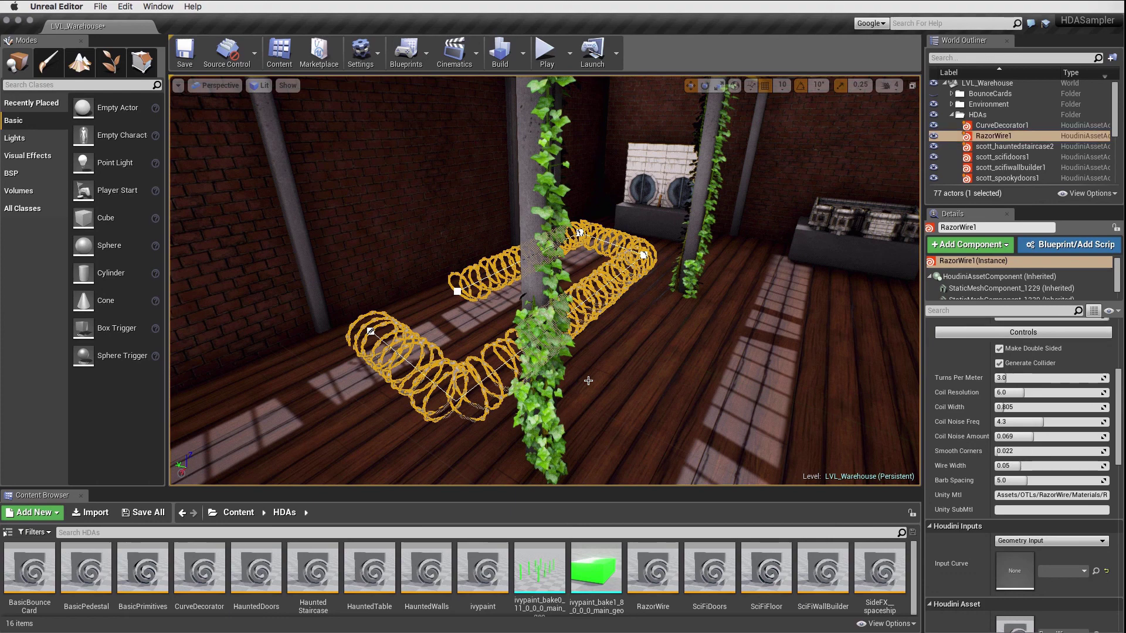
{"action": "key", "text": "super+z"}
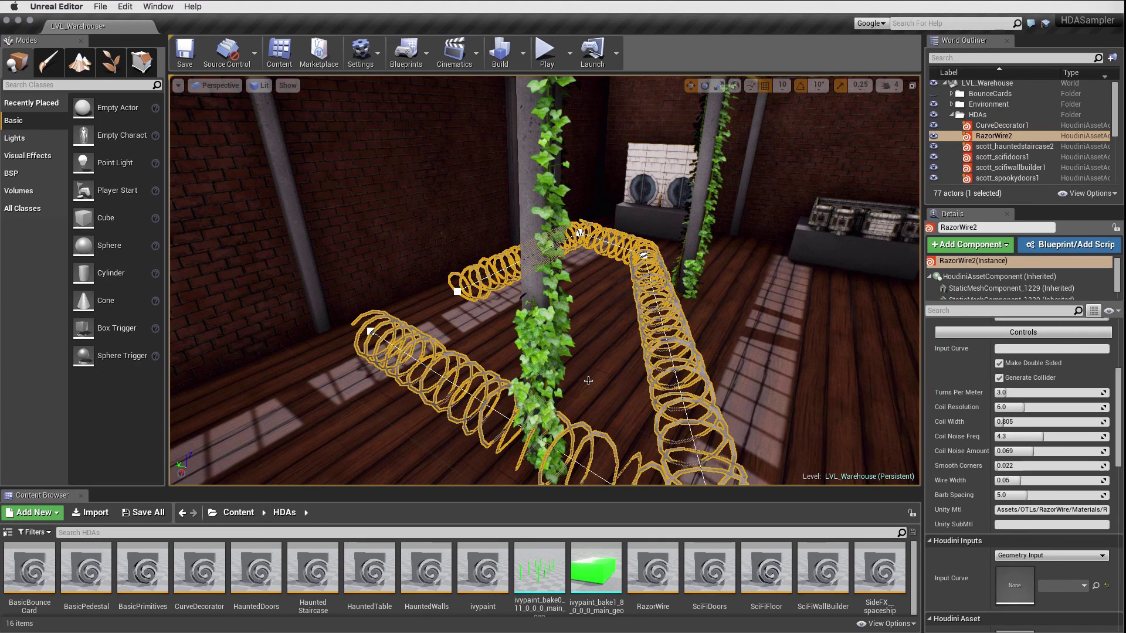
{"action": "left_click", "coordinate": [645, 256]}
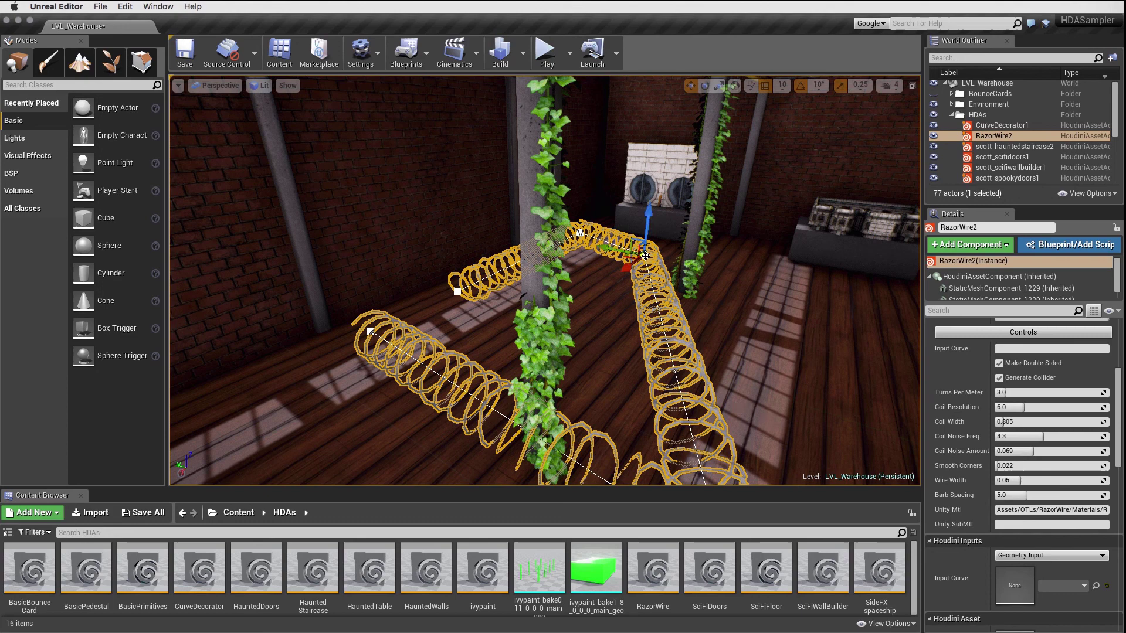
{"action": "left_click_drag", "start_coordinate": [660, 256], "coordinate": [879, 296]}
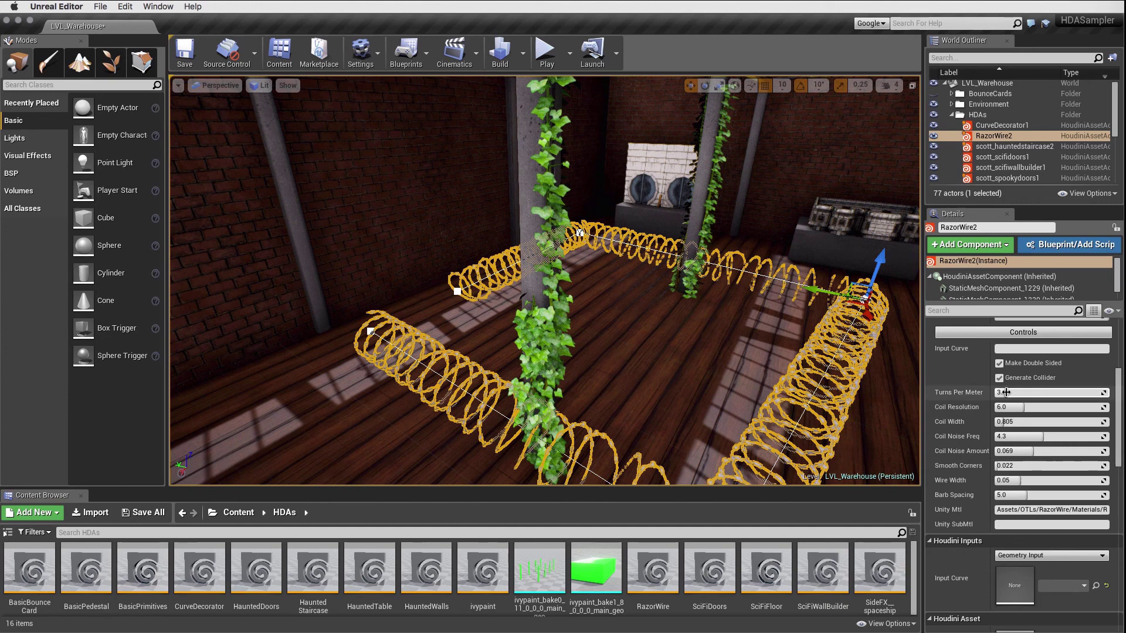
- Set the razor wire's Turns Per Meter to about 4.74 and its Coil Width to about 0.60
{"action": "mouse_move", "coordinate": [1006, 392]}
{"action": "left_mouse_down"}
{"action": "mouse_move", "coordinate": [1021, 392]}
{"action": "mouse_move", "coordinate": [1002, 394]}
{"action": "left_mouse_up"}
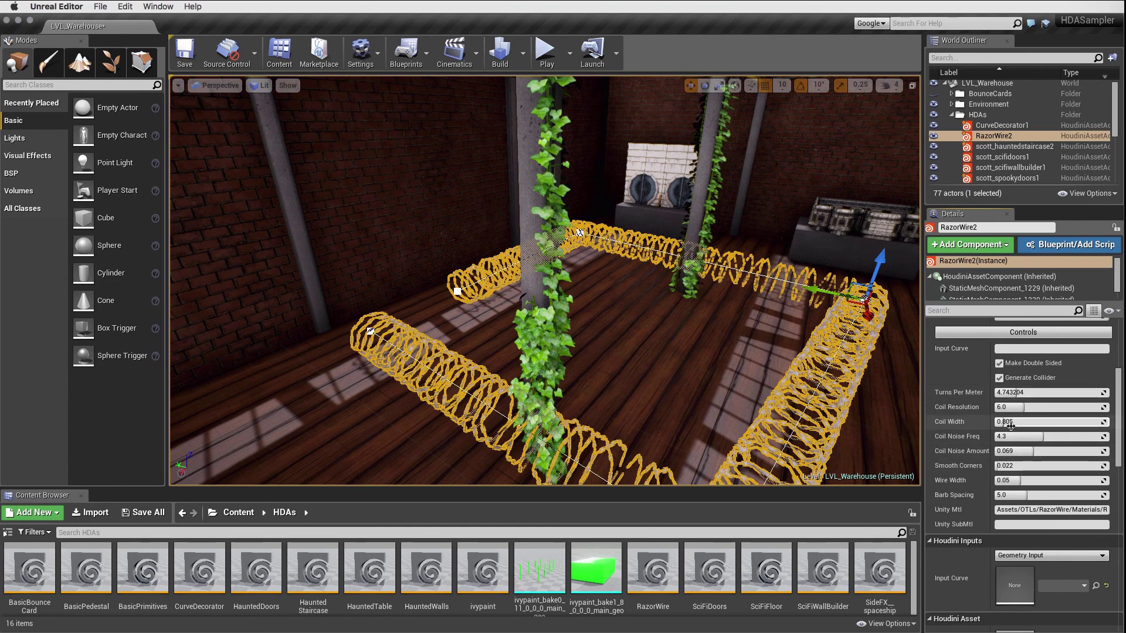
{"action": "mouse_move", "coordinate": [1004, 421]}
{"action": "left_mouse_down"}
{"action": "mouse_move", "coordinate": [1026, 421]}
{"action": "mouse_move", "coordinate": [1009, 422]}
{"action": "left_mouse_up"}
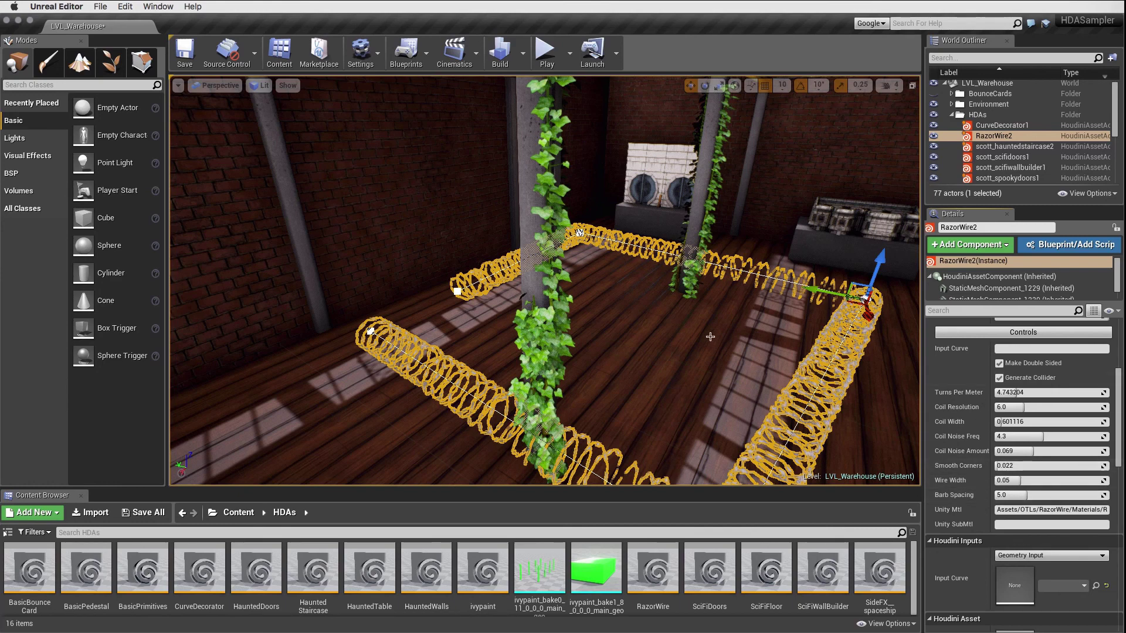
- Play the level to examine the razor wire in game, and stop the play session
{"action": "left_click", "coordinate": [546, 54]}
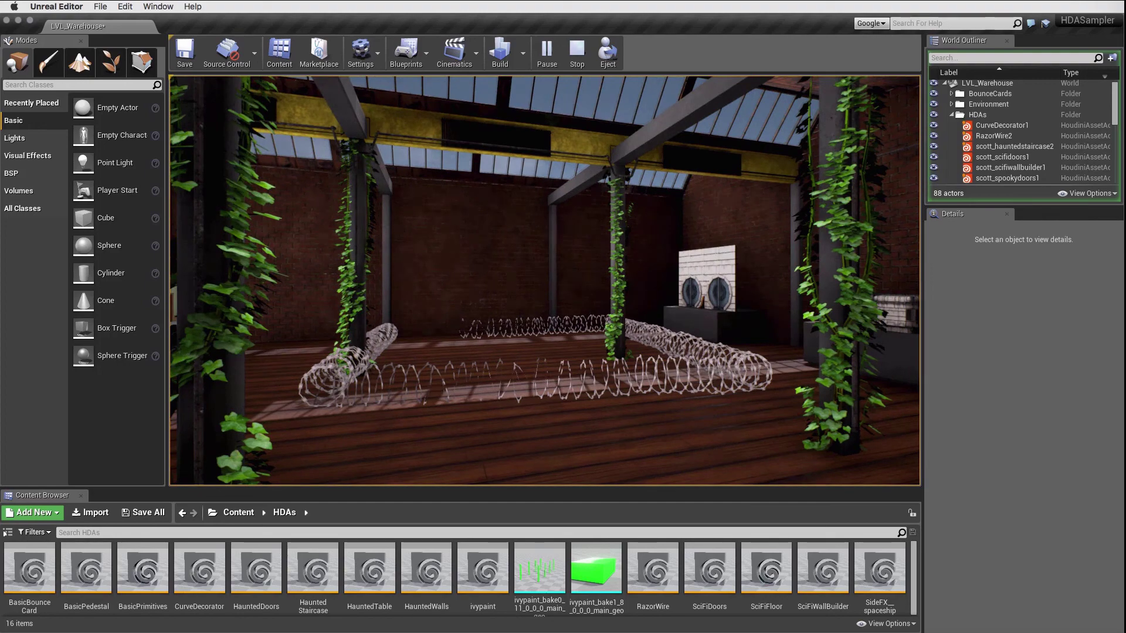
{"action": "scroll", "coordinate": [1009, 141], "scroll_direction": "down", "scroll_amount": 3}
{"action": "left_click", "coordinate": [1009, 103]}
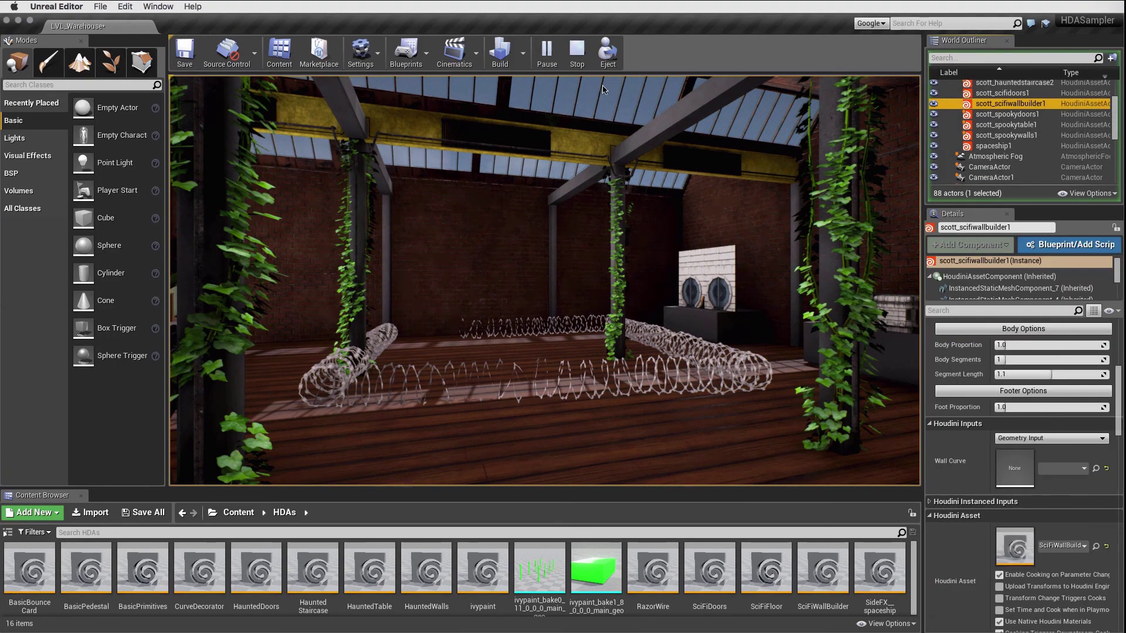
{"action": "left_click", "coordinate": [578, 50]}
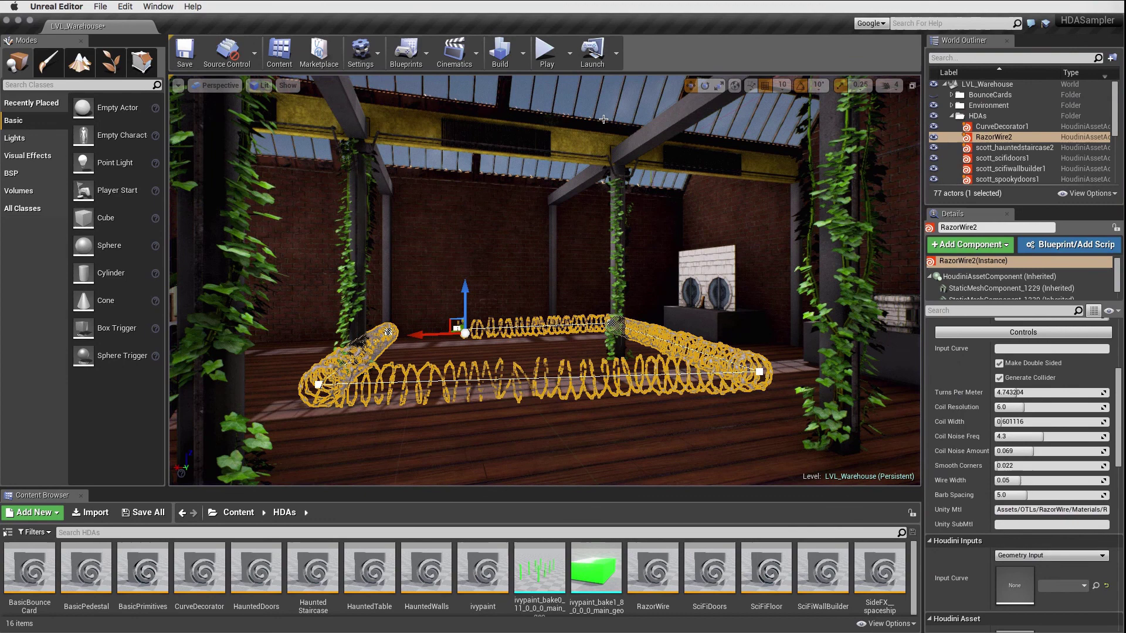
- Focus on scott_scifiwallbuilder1 and move two neighbouring points at the front of its wall curve inward to reshape the enclosure
{"action": "left_click", "coordinate": [1011, 168]}
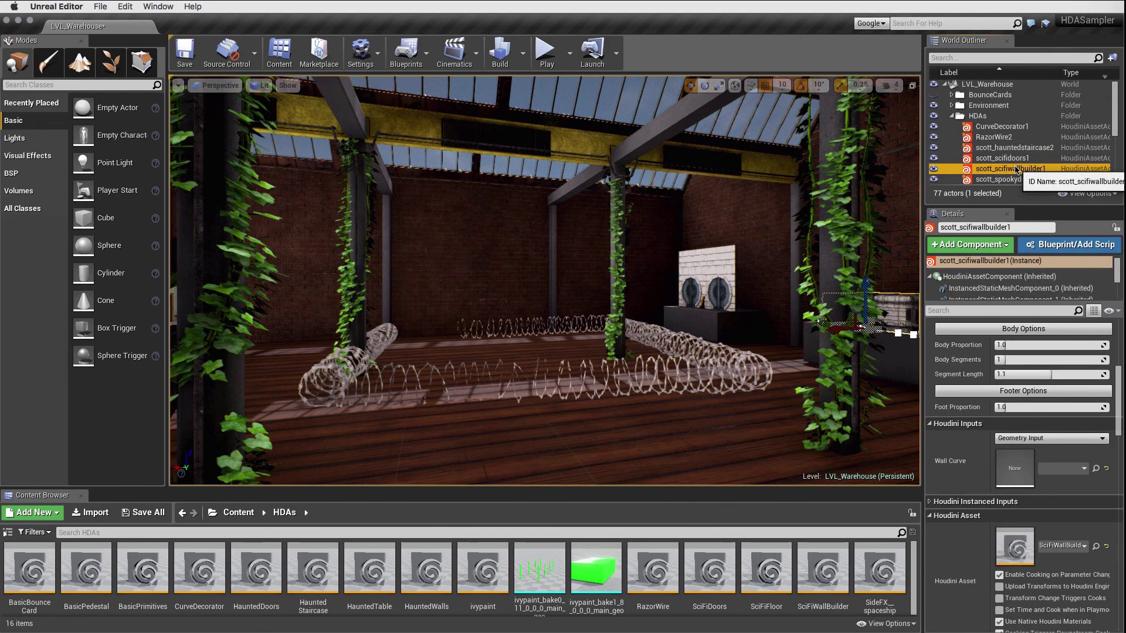
{"action": "key", "text": "f"}
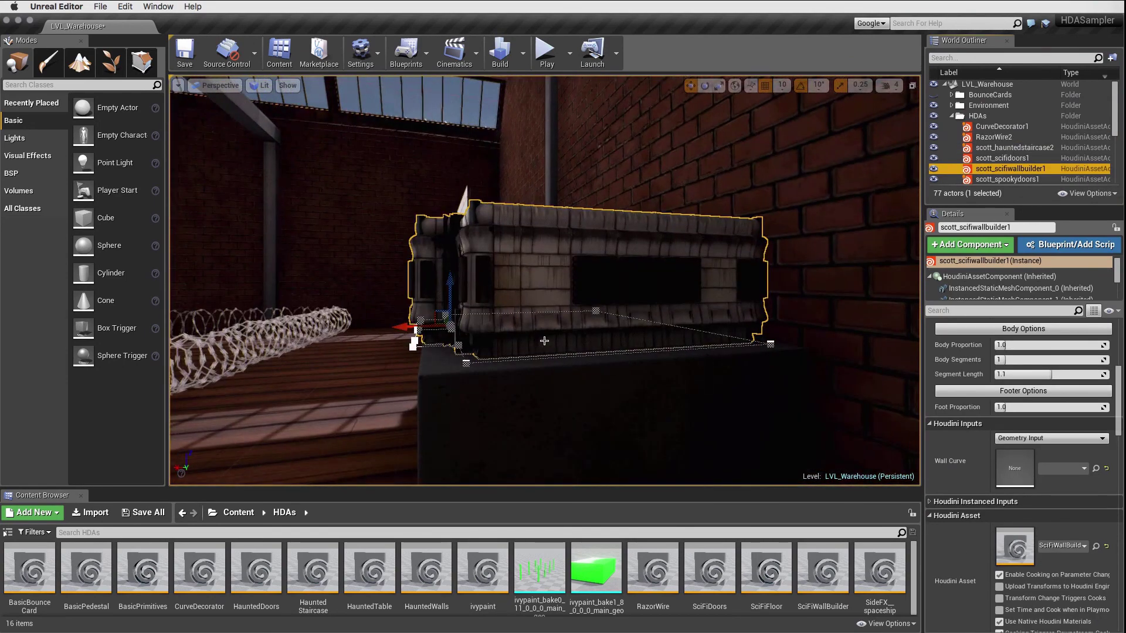
{"action": "left_click_drag", "start_coordinate": [496, 295], "coordinate": [762, 355], "text": "alt"}
{"action": "left_click_drag", "start_coordinate": [473, 278], "coordinate": [381, 261], "text": "alt"}
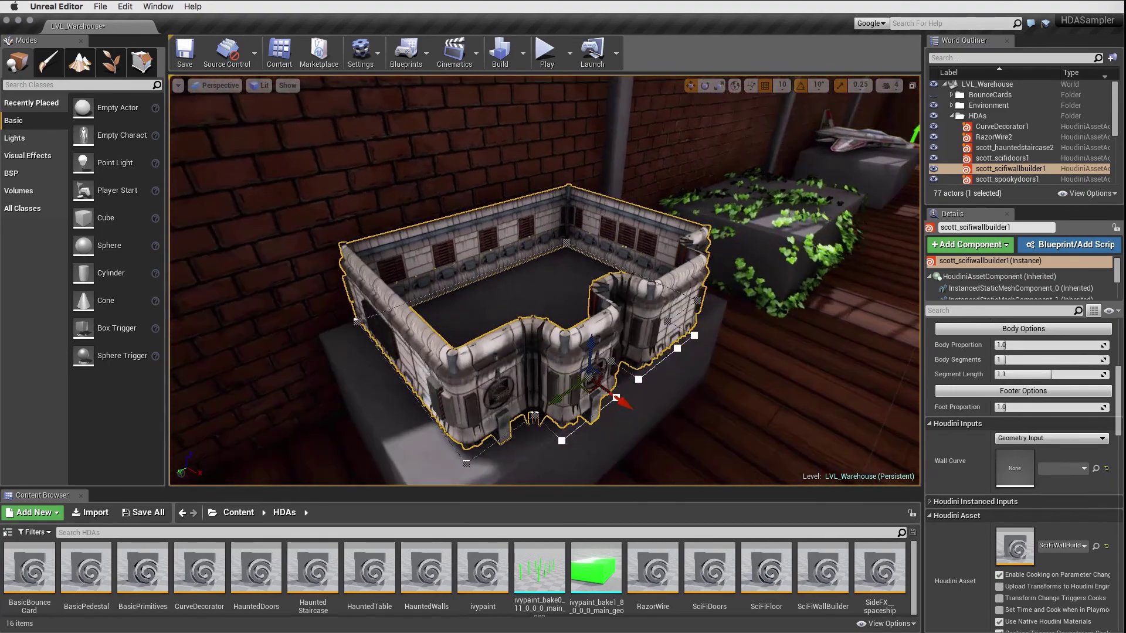
{"action": "right_click_drag", "start_coordinate": [473, 278], "coordinate": [515, 278], "text": "alt"}
{"action": "scroll", "coordinate": [528, 293], "scroll_direction": "down", "scroll_amount": 2}
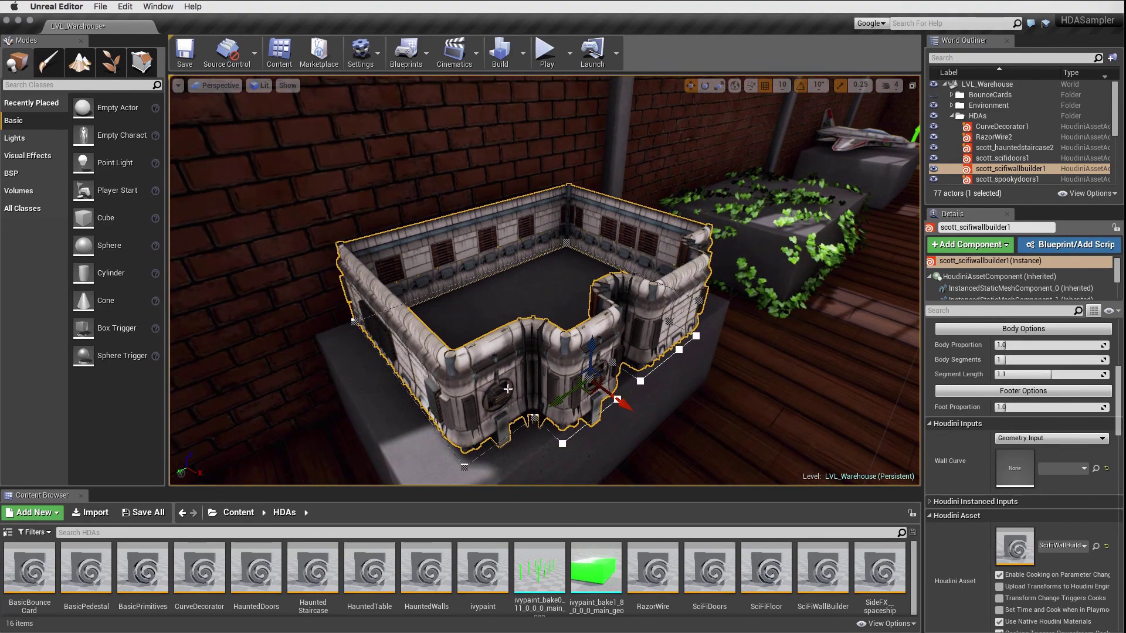
{"action": "left_click", "coordinate": [534, 418]}
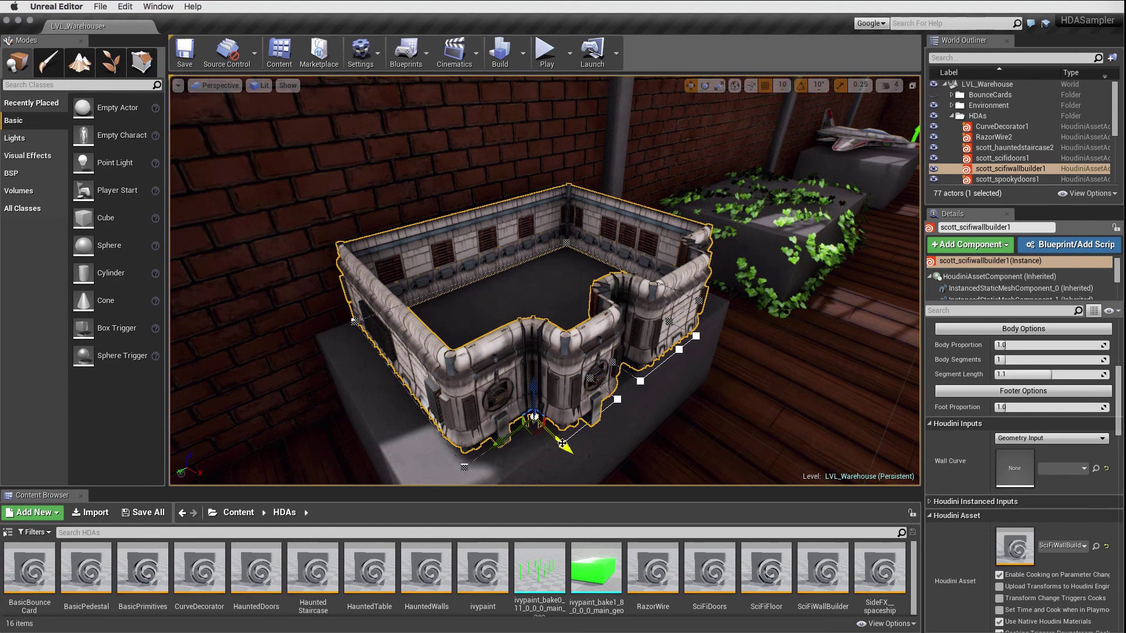
{"action": "left_click_drag", "start_coordinate": [559, 443], "coordinate": [521, 409]}
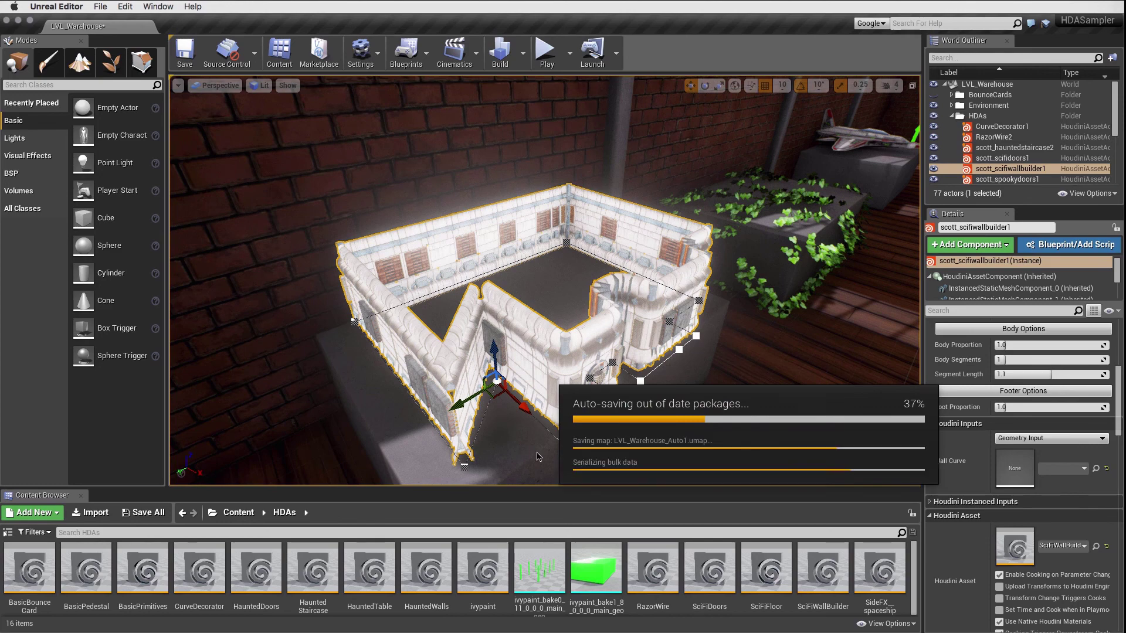
{"action": "left_click", "coordinate": [464, 466]}
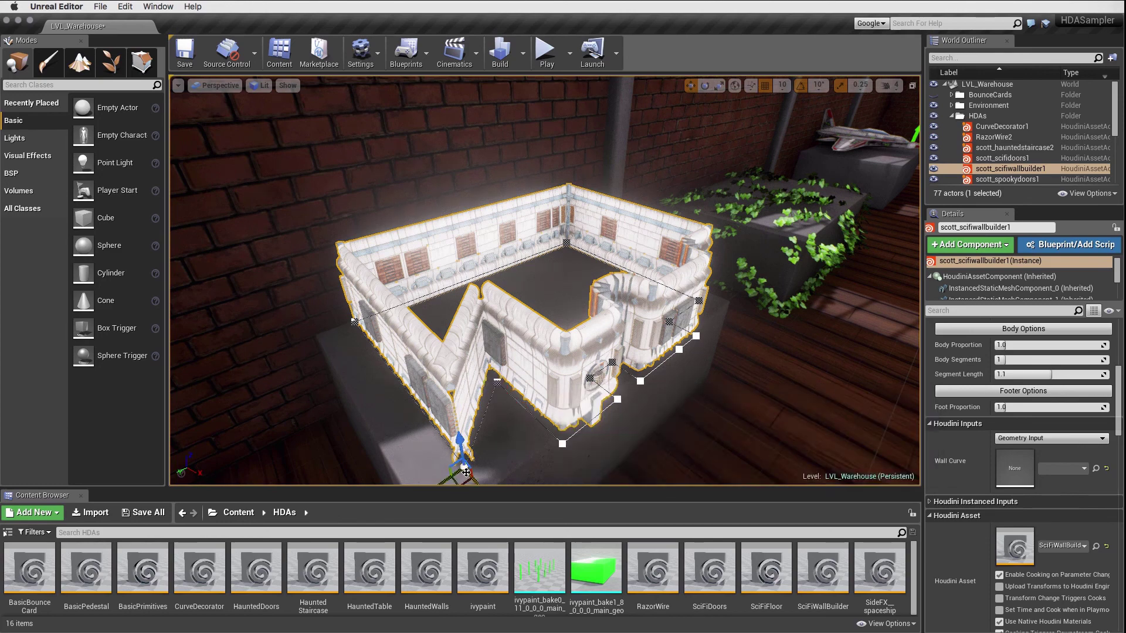
{"action": "left_click_drag", "start_coordinate": [472, 480], "coordinate": [436, 438]}
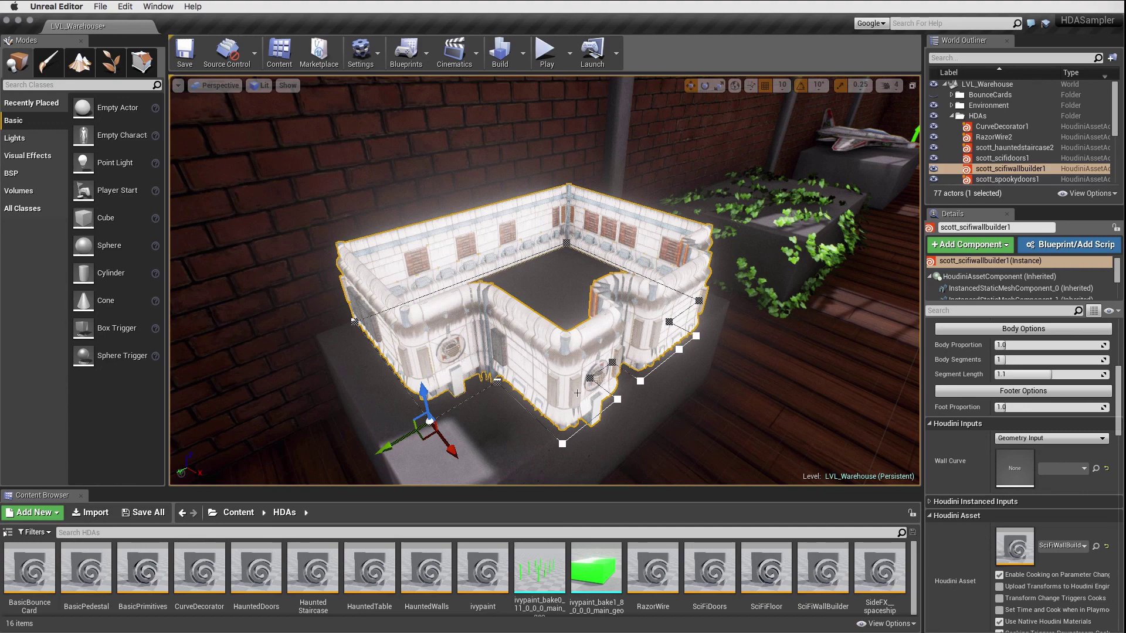
- Set the sci-fi wall's Head Proportion to about 1.51, Body Proportion to about 1.46 and Body Segments to 2
{"action": "scroll", "coordinate": [1043, 410], "scroll_direction": "up", "scroll_amount": 5}
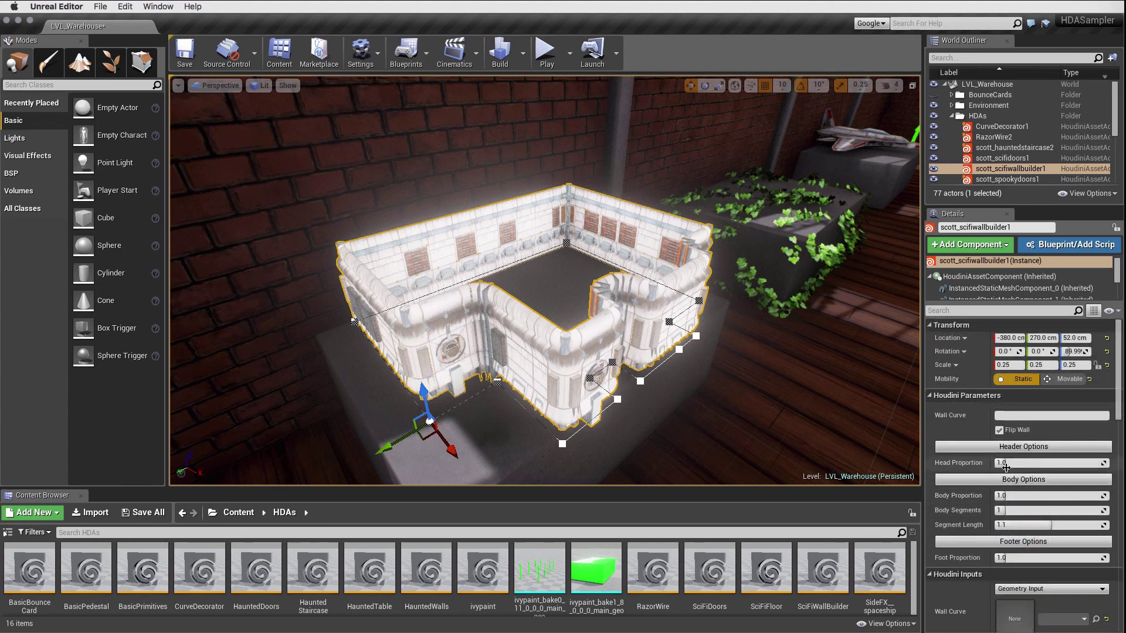
{"action": "left_click_drag", "start_coordinate": [1004, 463], "coordinate": [1010, 496]}
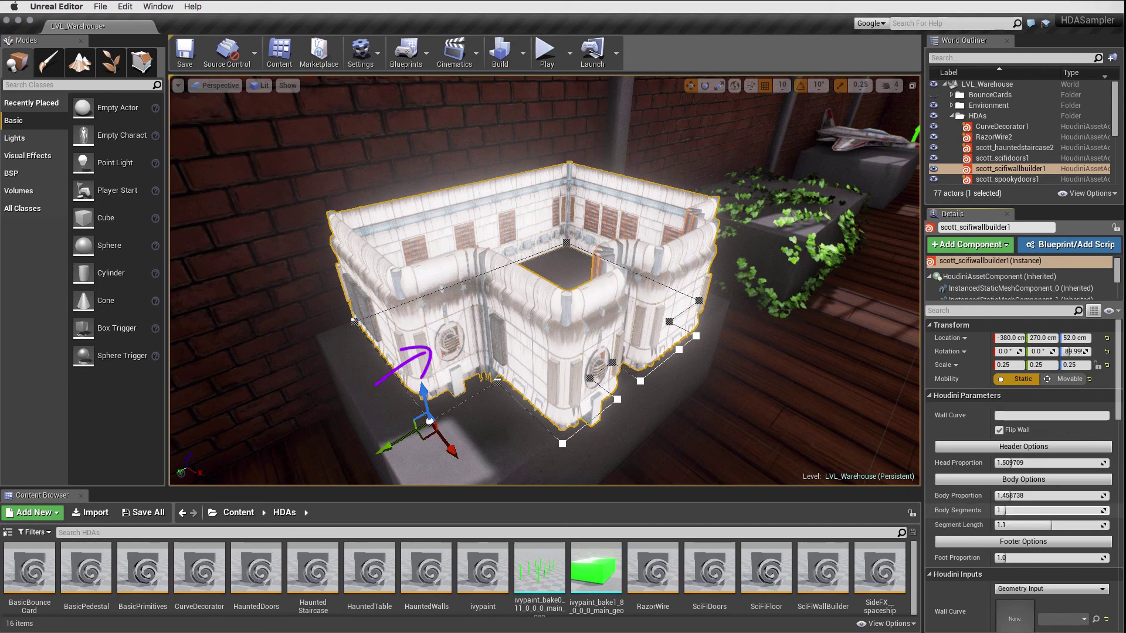
{"action": "left_click_drag", "start_coordinate": [1004, 511], "coordinate": [1015, 511]}
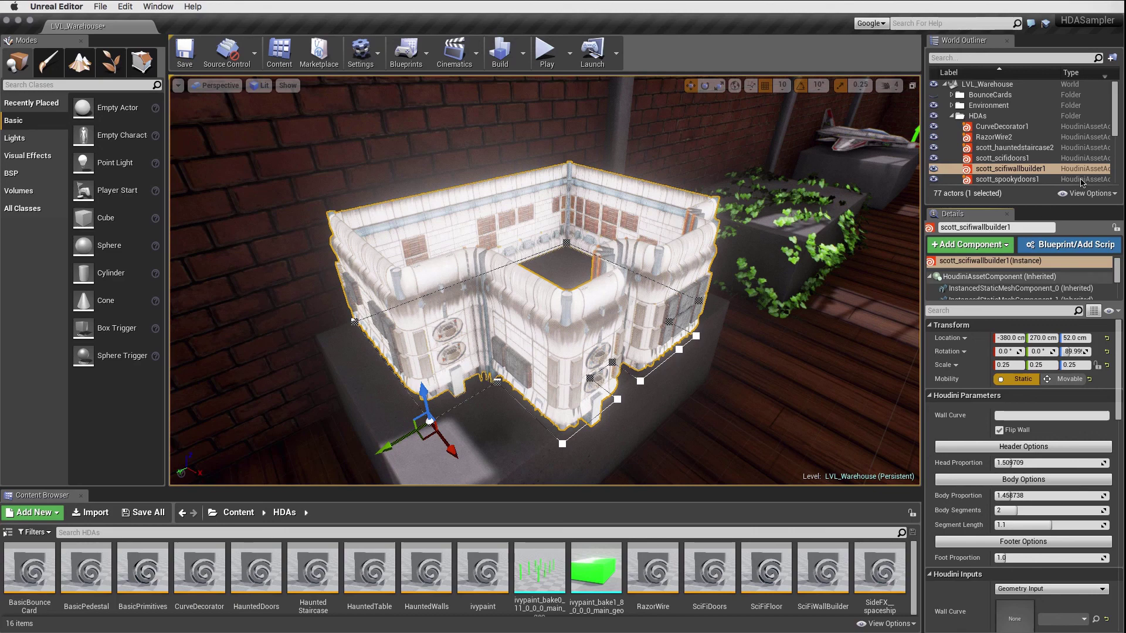
- Find Ivy_paint2 under BasicPedestal6 in the Environment folder and examine the ivy on the pedestal up close
{"action": "scroll", "coordinate": [961, 109], "scroll_direction": "down", "scroll_amount": 1}
{"action": "left_click", "coordinate": [951, 104]}
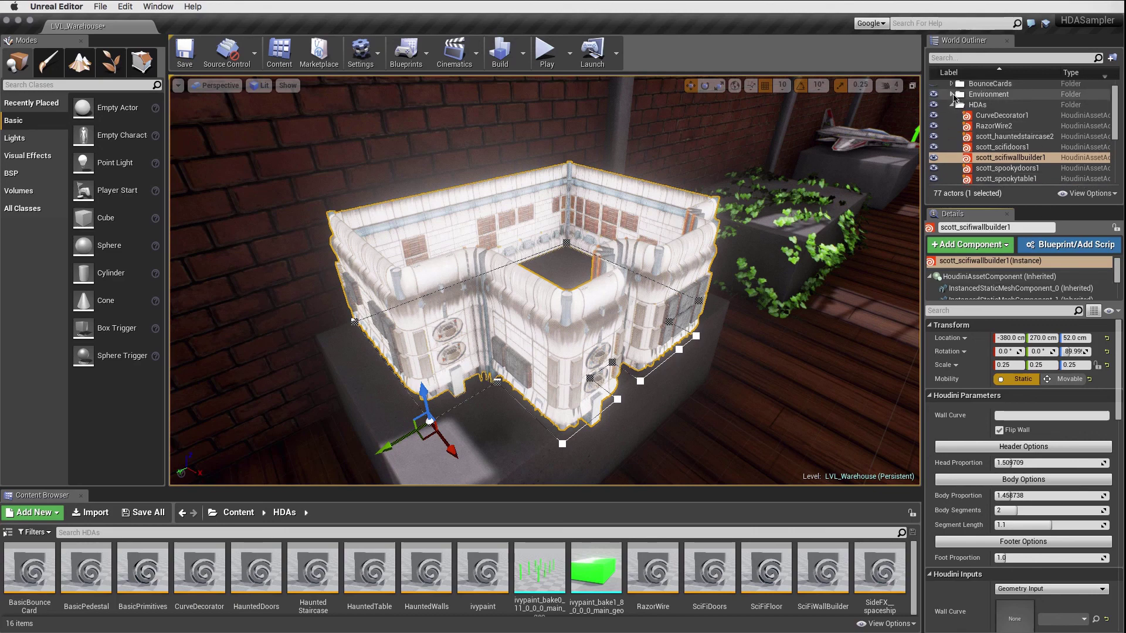
{"action": "left_click", "coordinate": [952, 94]}
{"action": "left_click", "coordinate": [999, 157]}
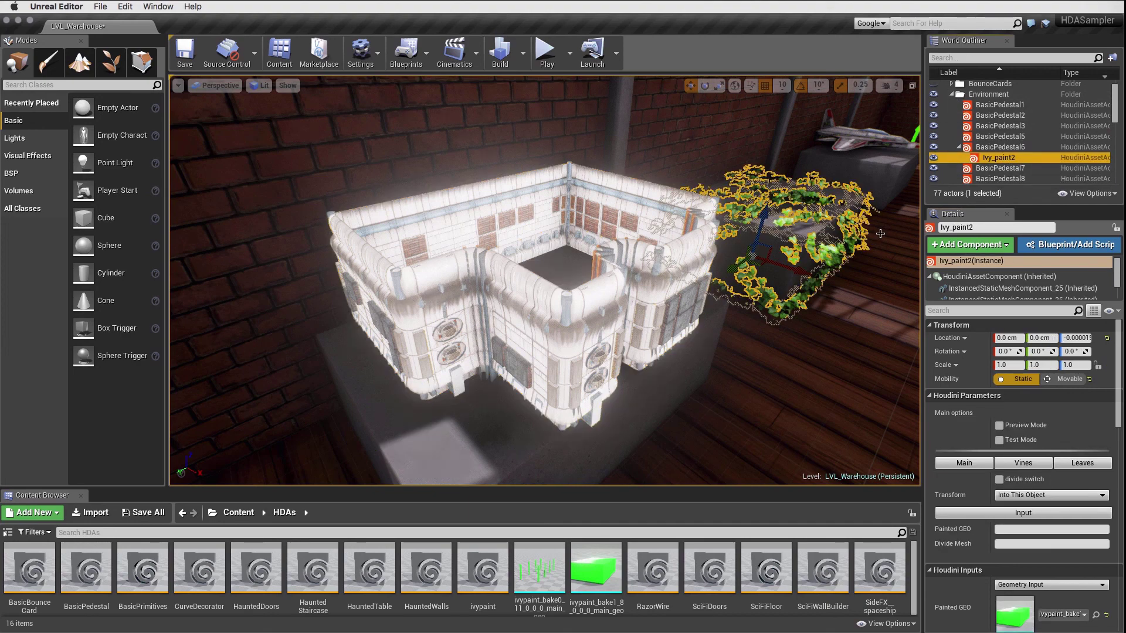
{"action": "key", "text": "f"}
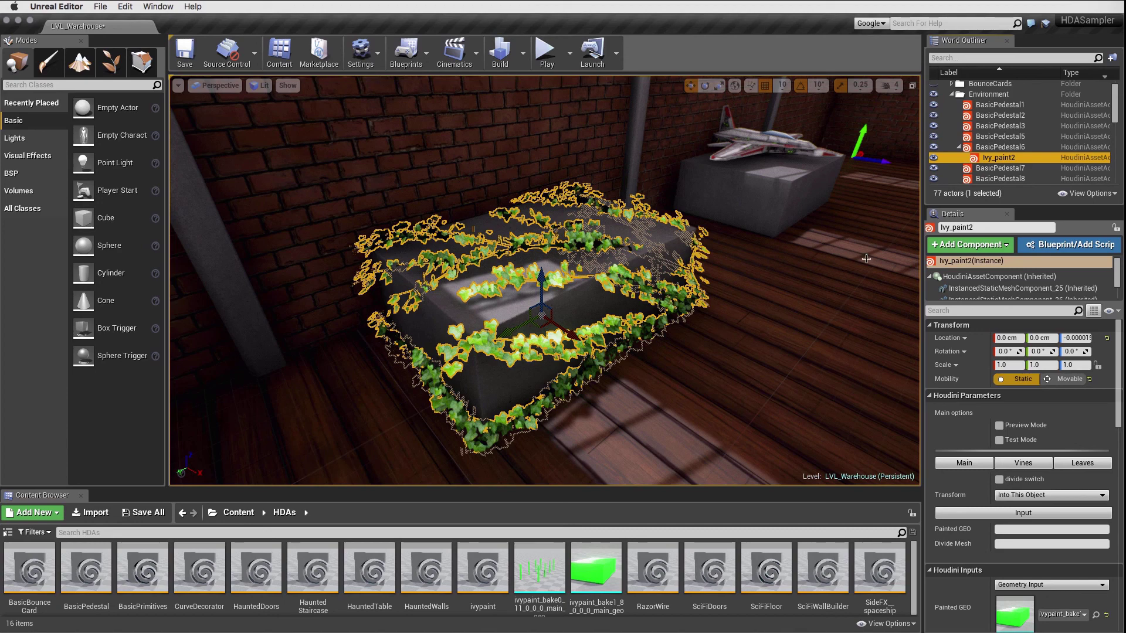
{"action": "left_click", "coordinate": [951, 94]}
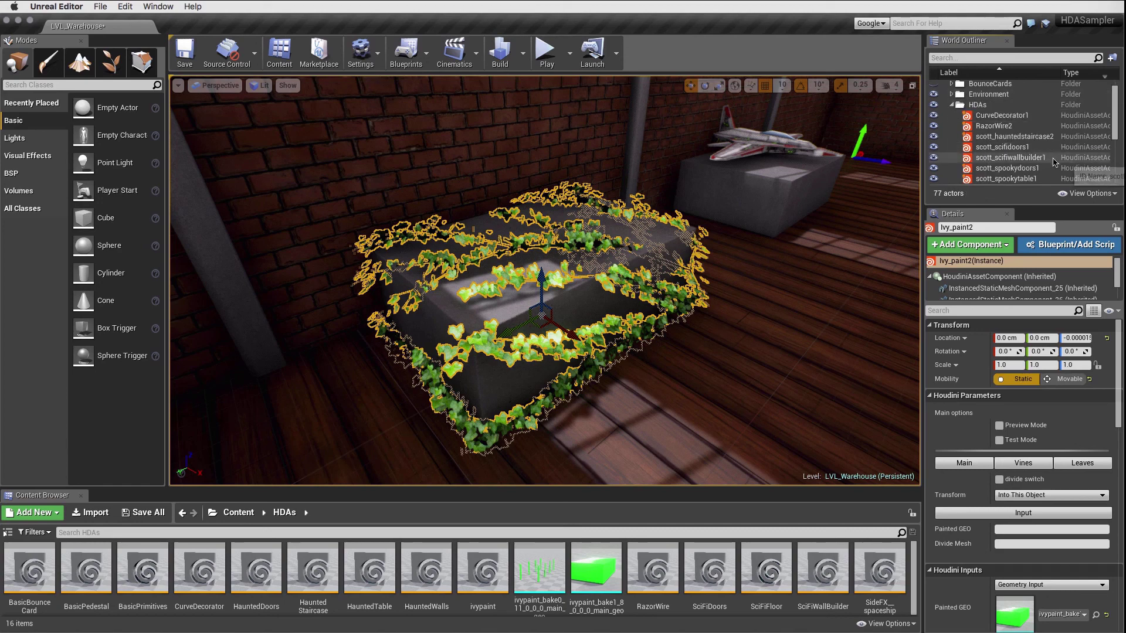
- Select spaceship1 in the HDAs folder and focus the viewport on it
{"action": "scroll", "coordinate": [1009, 164], "scroll_direction": "down", "scroll_amount": 2}
{"action": "left_click", "coordinate": [993, 168]}
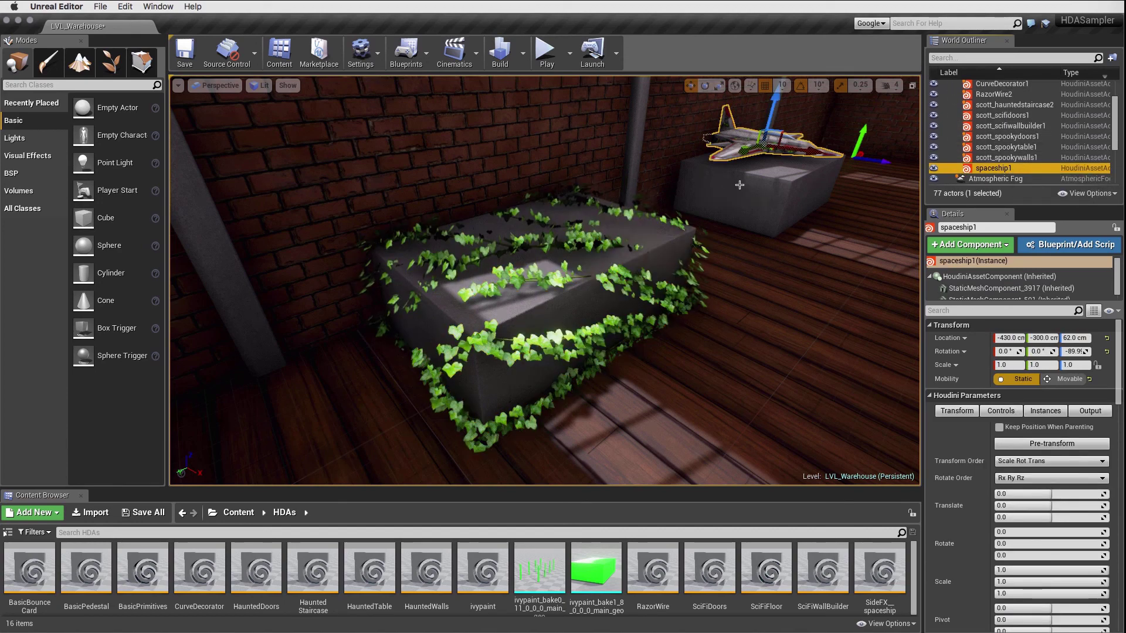
{"action": "key", "text": "f"}
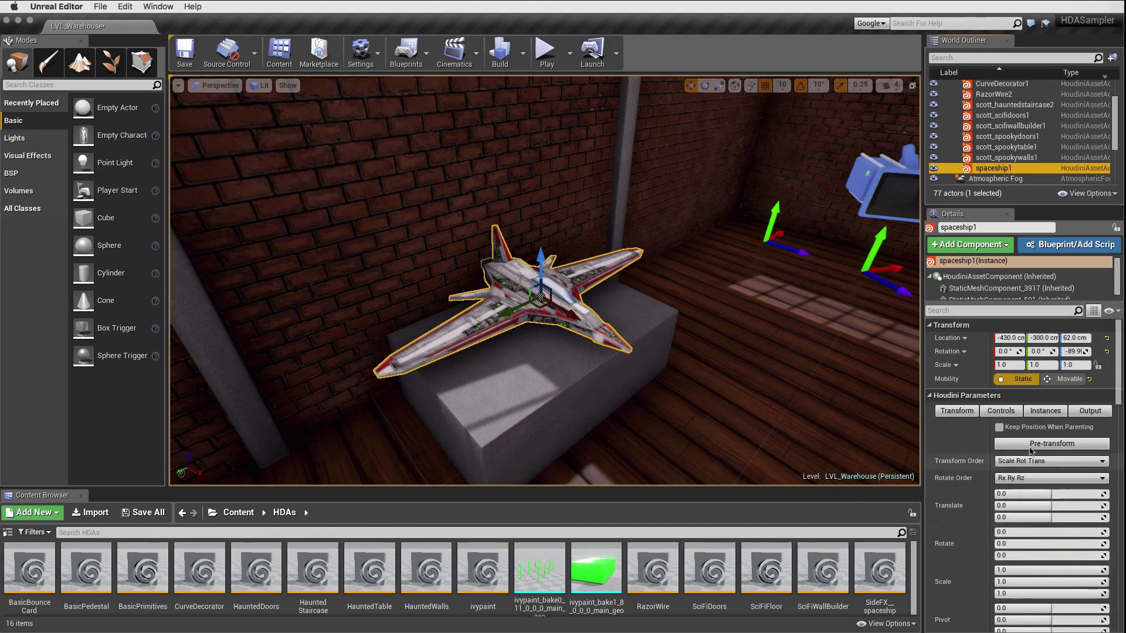
- In the spaceship's control parameters, set Nose Inset to about 1.41, Nose Offset to about 1.45 and Smoothness to 1
{"action": "left_click", "coordinate": [1001, 410]}
{"action": "scroll", "coordinate": [947, 451], "scroll_direction": "down", "scroll_amount": 1}
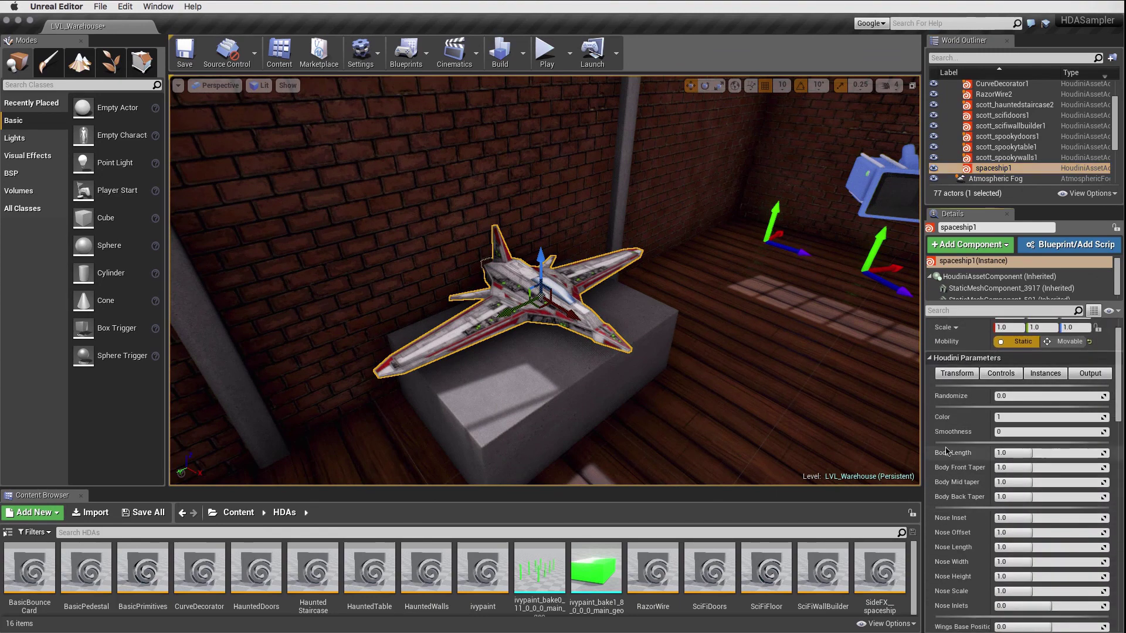
{"action": "scroll", "coordinate": [973, 519], "scroll_direction": "down", "scroll_amount": 2}
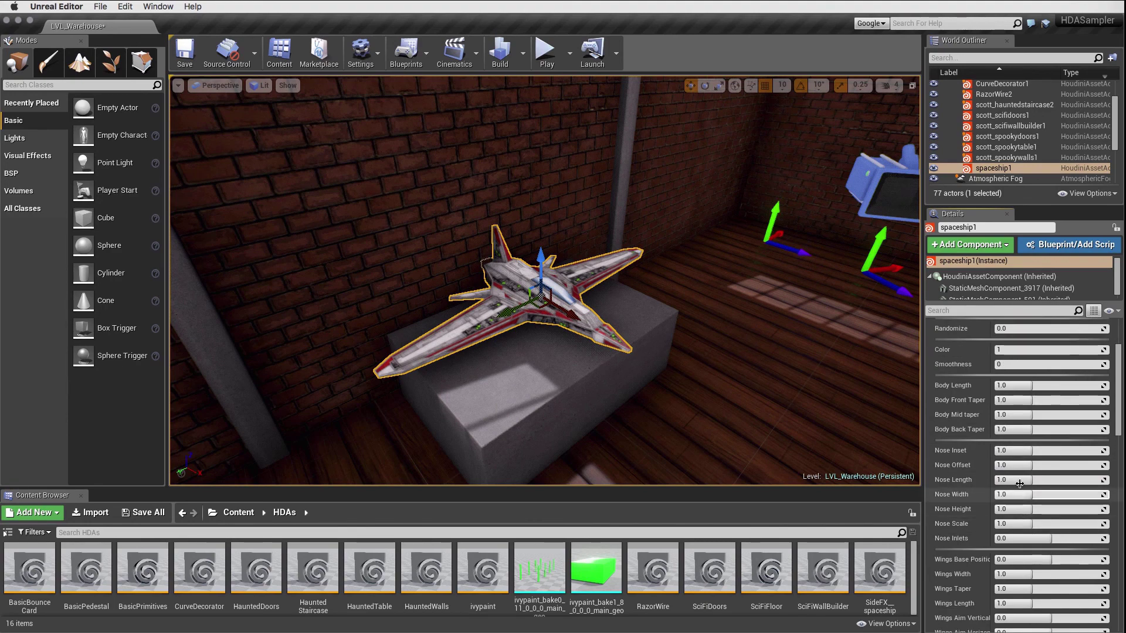
{"action": "left_click_drag", "start_coordinate": [1031, 451], "coordinate": [1038, 450]}
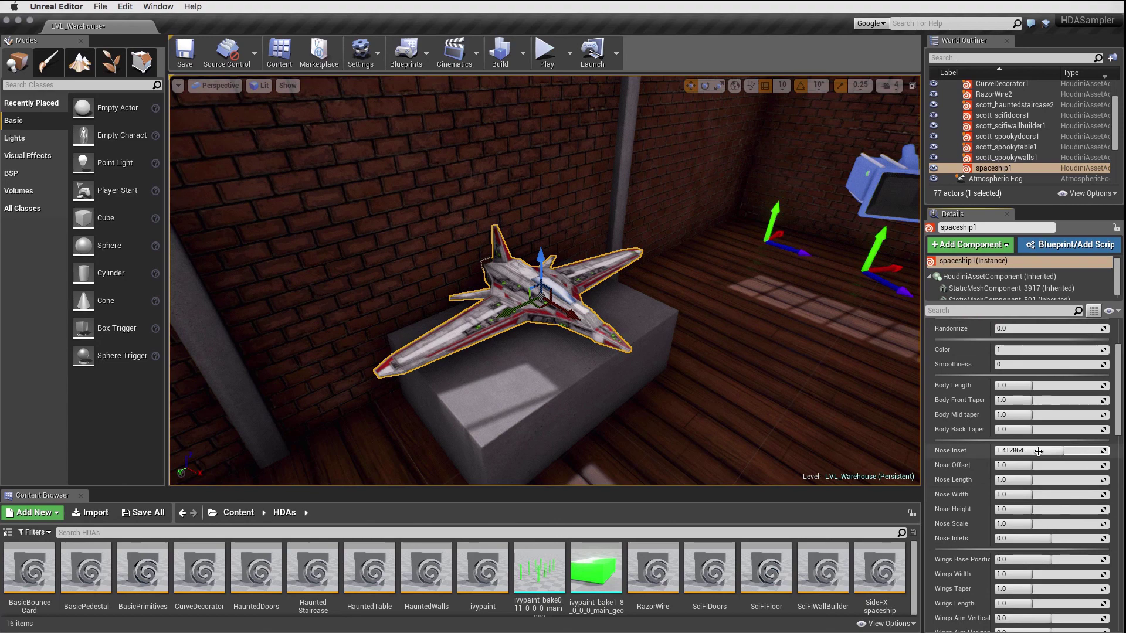
{"action": "left_click_drag", "start_coordinate": [1036, 465], "coordinate": [1070, 465]}
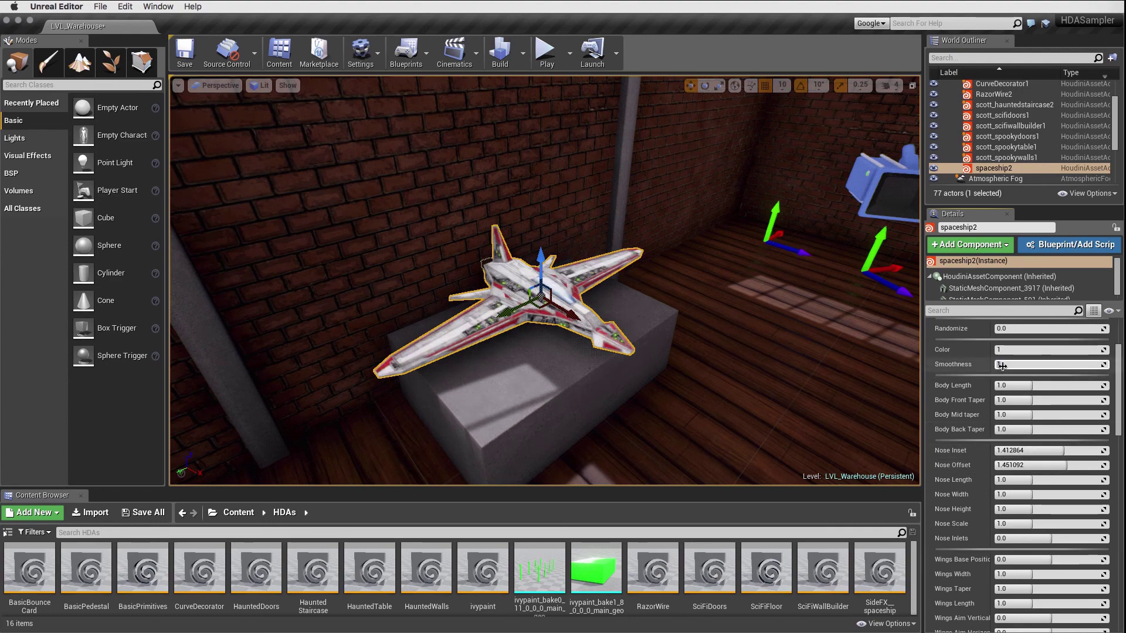
{"action": "key", "text": "Return"}
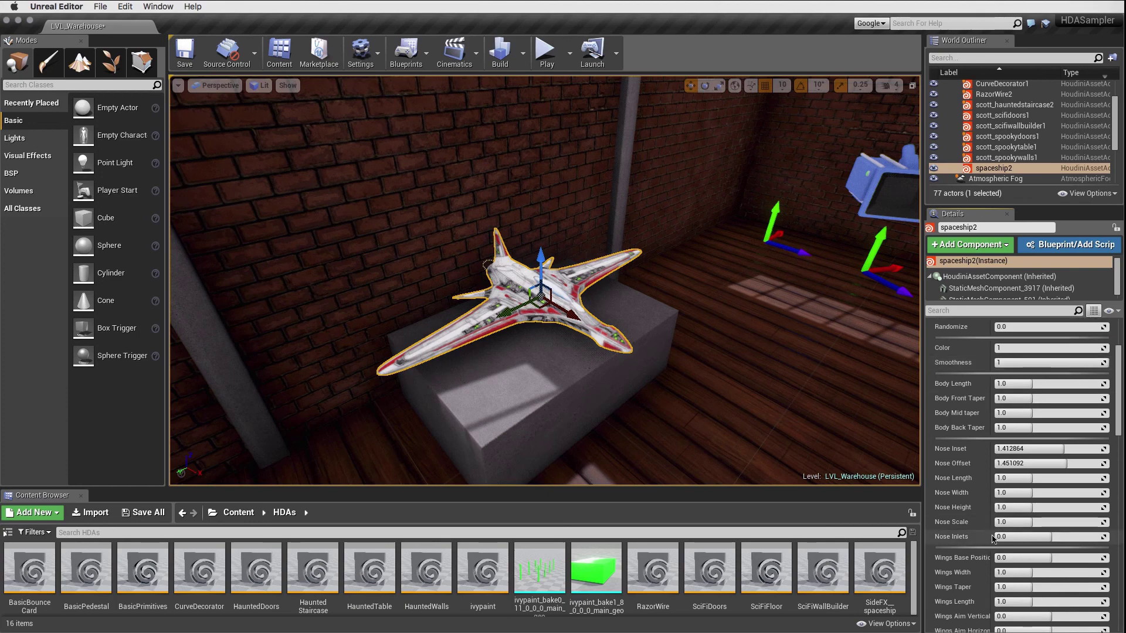
- Set the spaceship's Wings Width to about 1.43 and start playing the level
{"action": "scroll", "coordinate": [1026, 533], "scroll_direction": "down", "scroll_amount": 2}
{"action": "left_click_drag", "start_coordinate": [1031, 533], "coordinate": [1063, 533]}
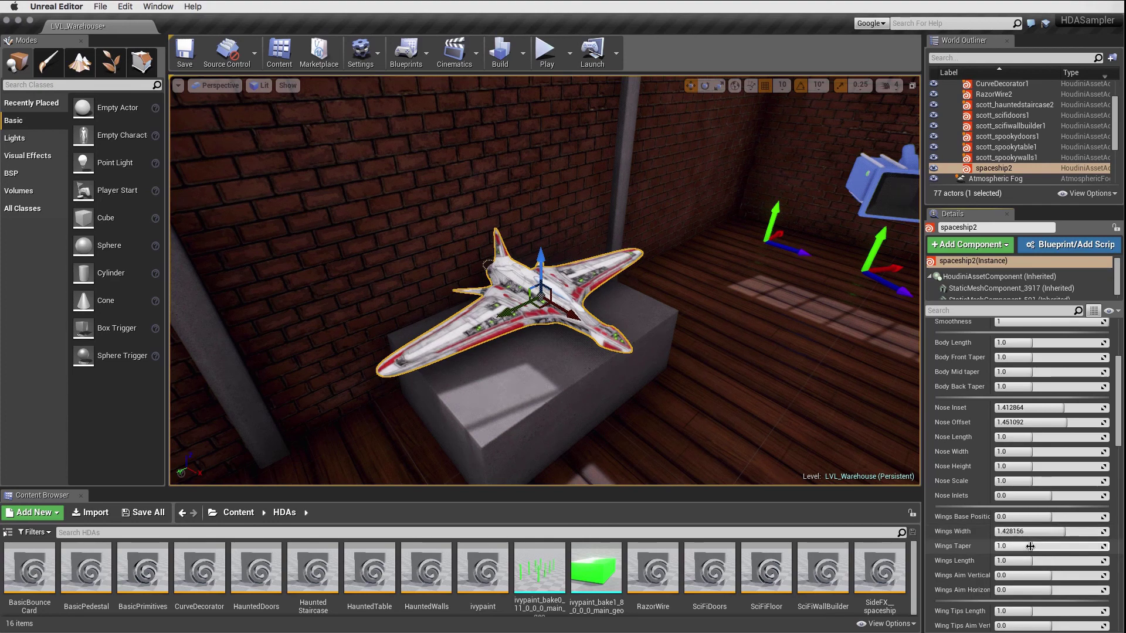
{"action": "left_click", "coordinate": [545, 56]}
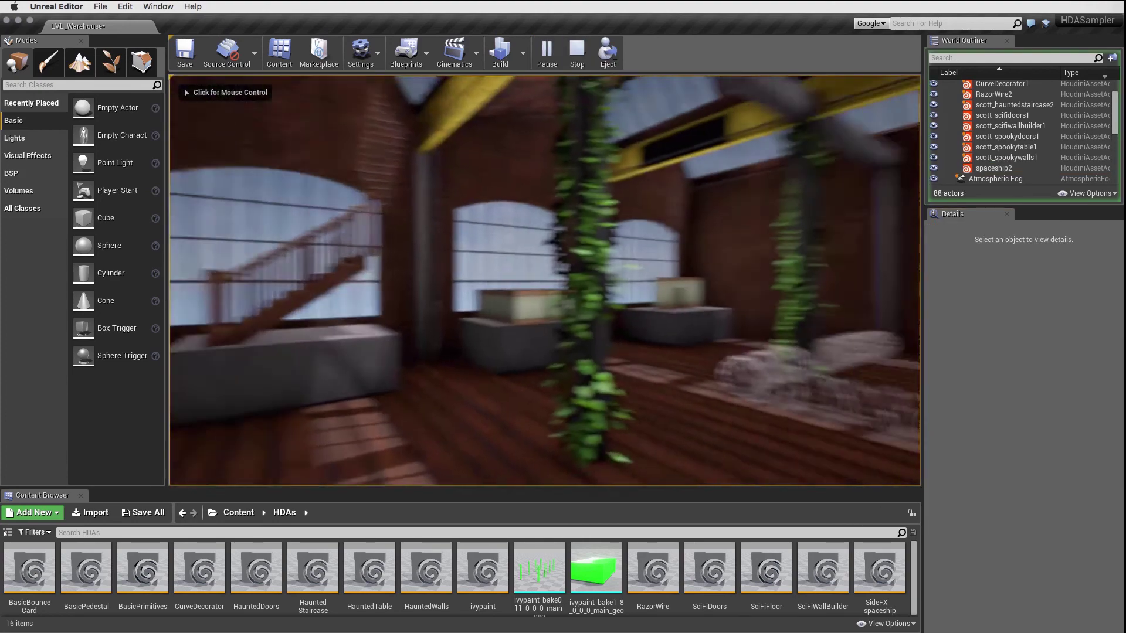